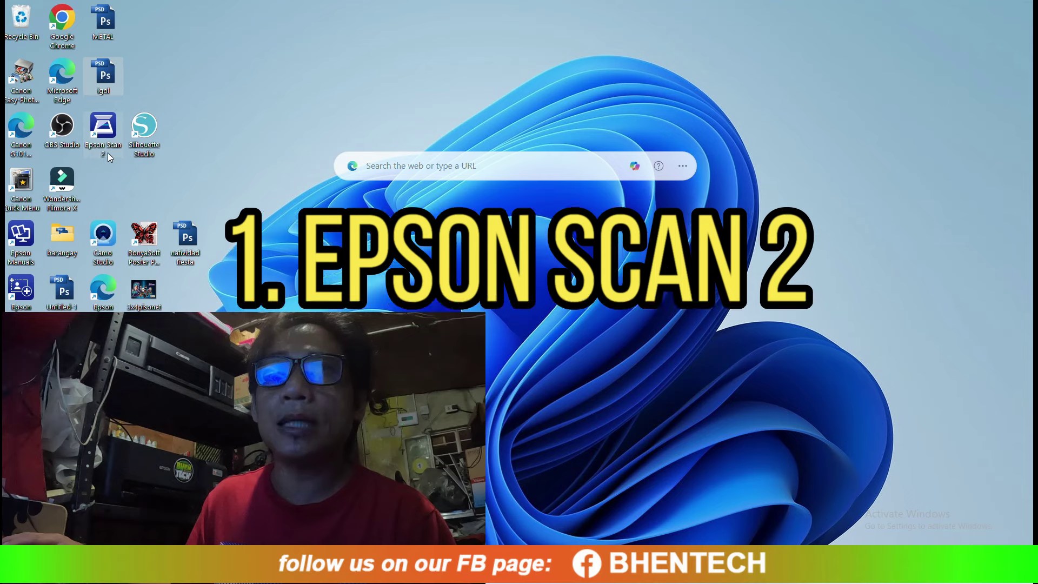
pyautogui.click(99, 136)
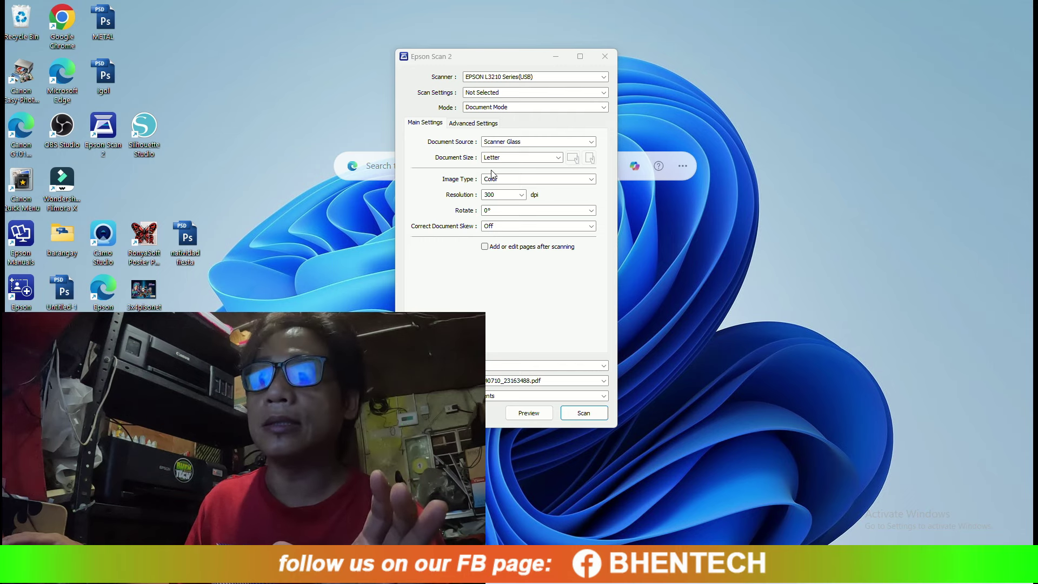
pyautogui.moveTo(498, 59); pyautogui.dragTo(318, 82)
pyautogui.click(426, 77)
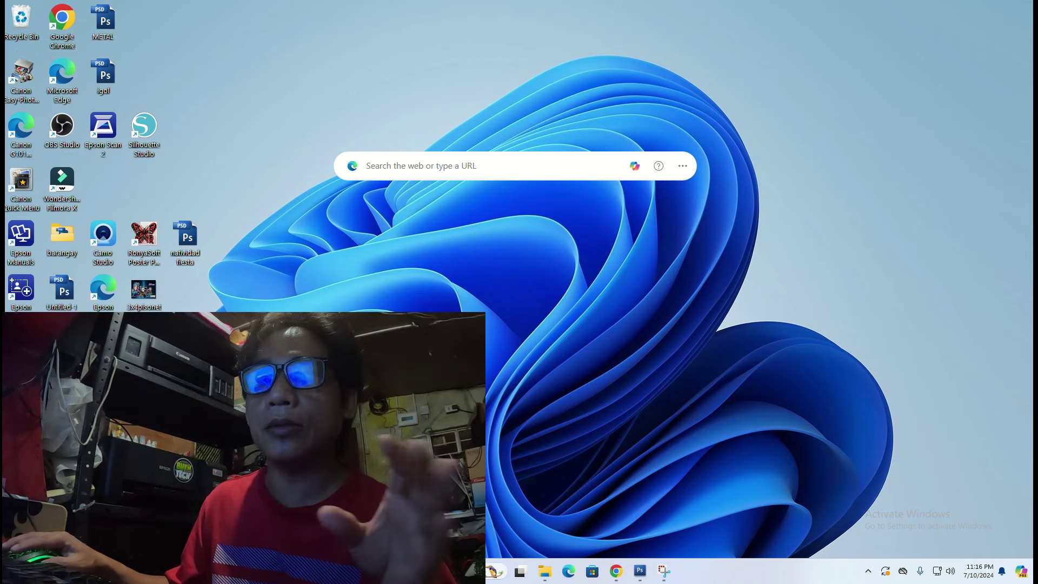
# Search Windows for "epson scan" and launch Epson Scan 2
pyautogui.press('super+s')
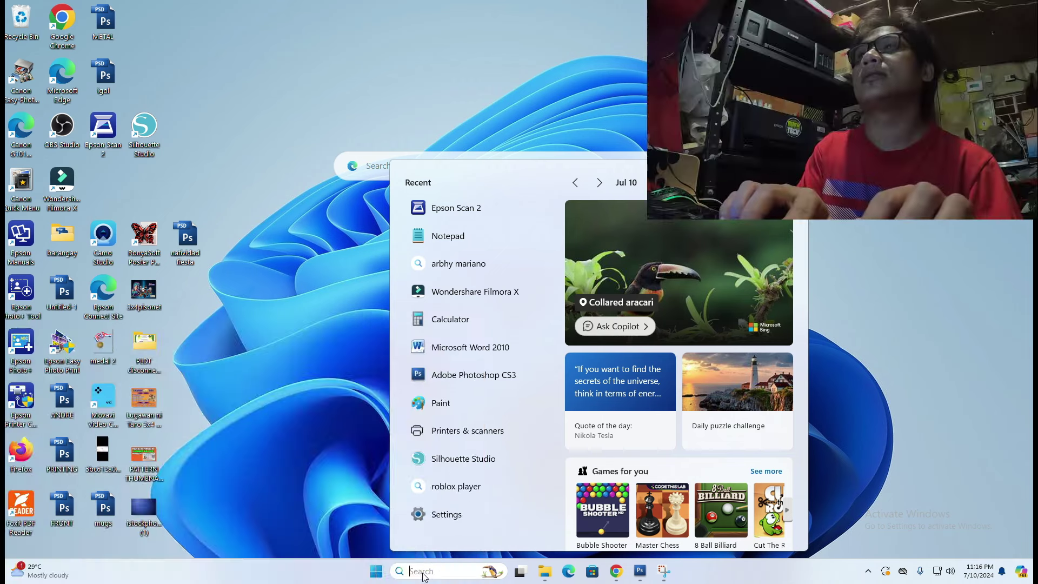
pyautogui.write('epson')
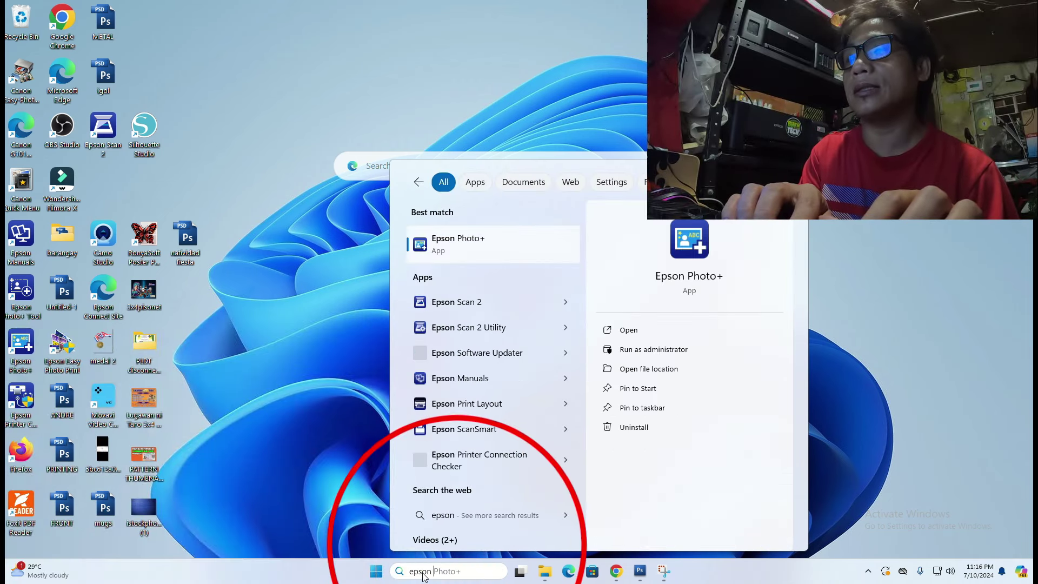
pyautogui.write(' scan')
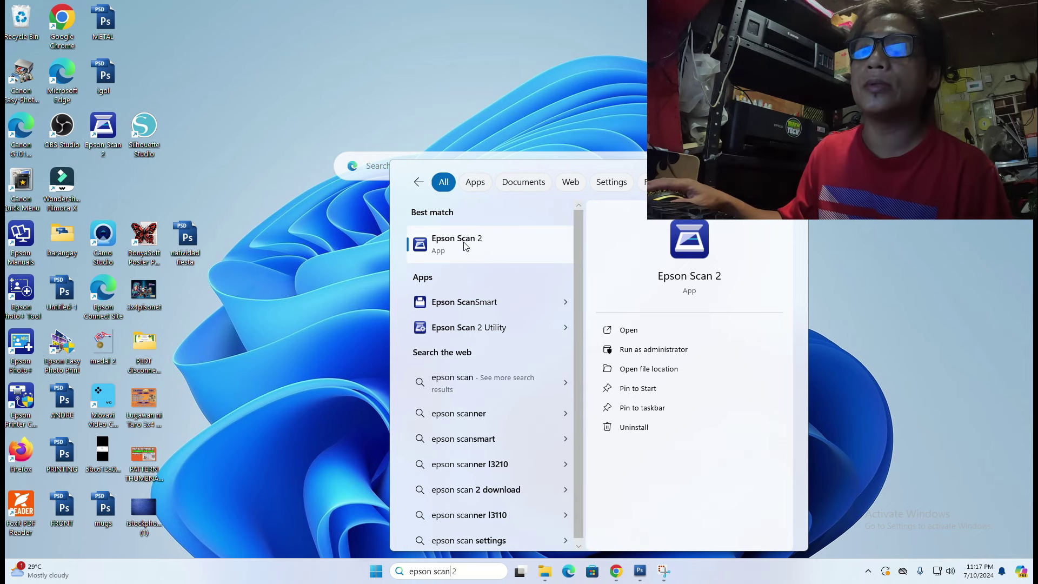
pyautogui.click(374, 117)
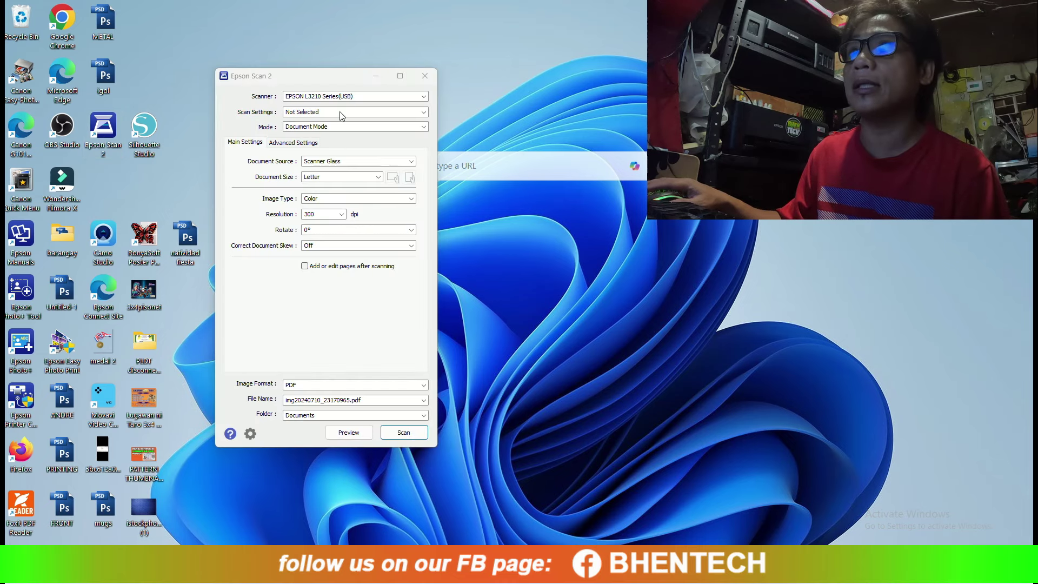
pyautogui.moveTo(318, 82); pyautogui.dragTo(290, 82)
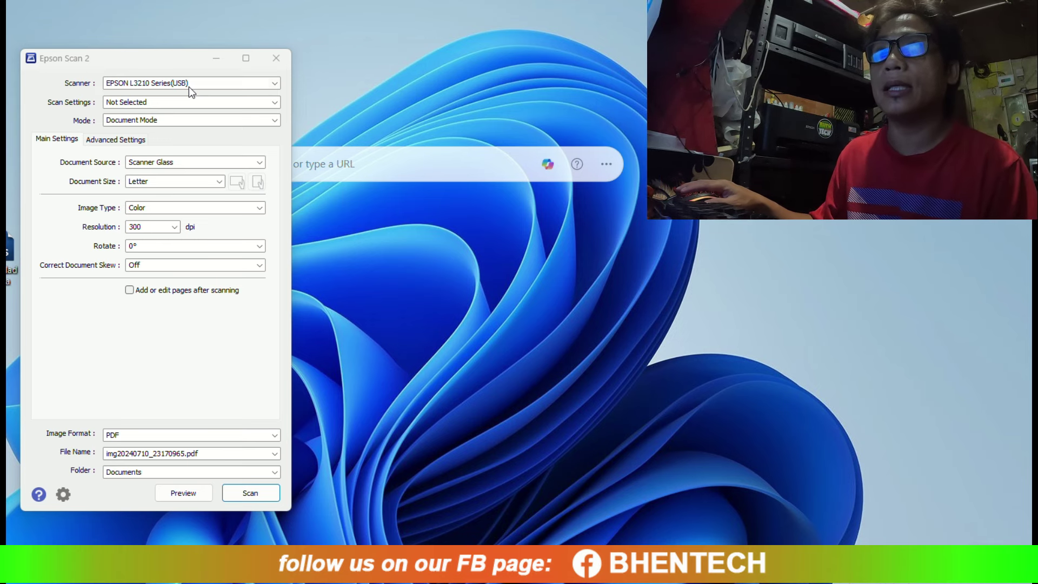
# Keep EPSON L3210 Series(USB) as the scanner and preview the scanner glass
pyautogui.click(193, 88)
pyautogui.click(197, 88)
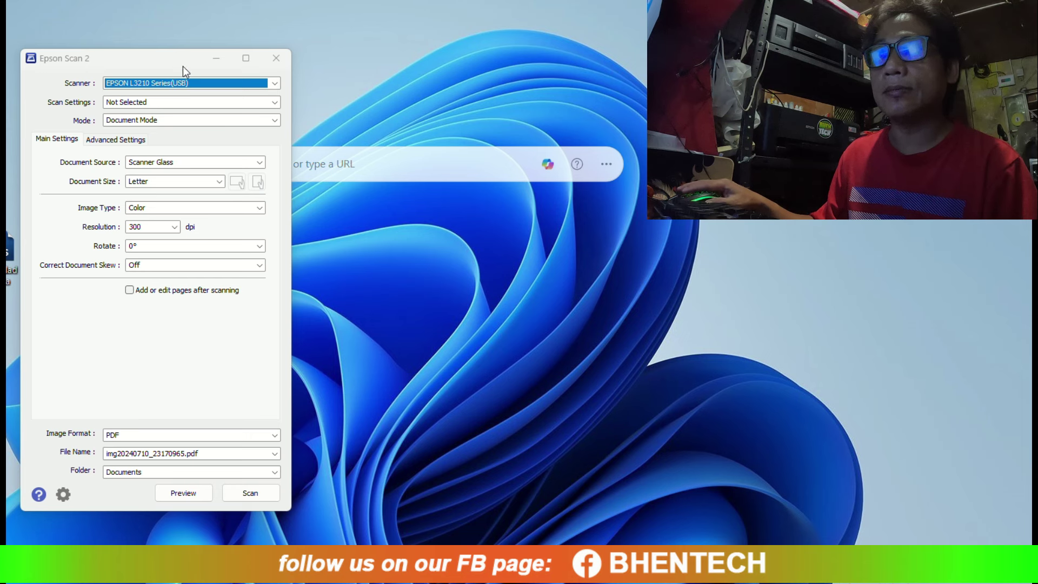
pyautogui.click(185, 496)
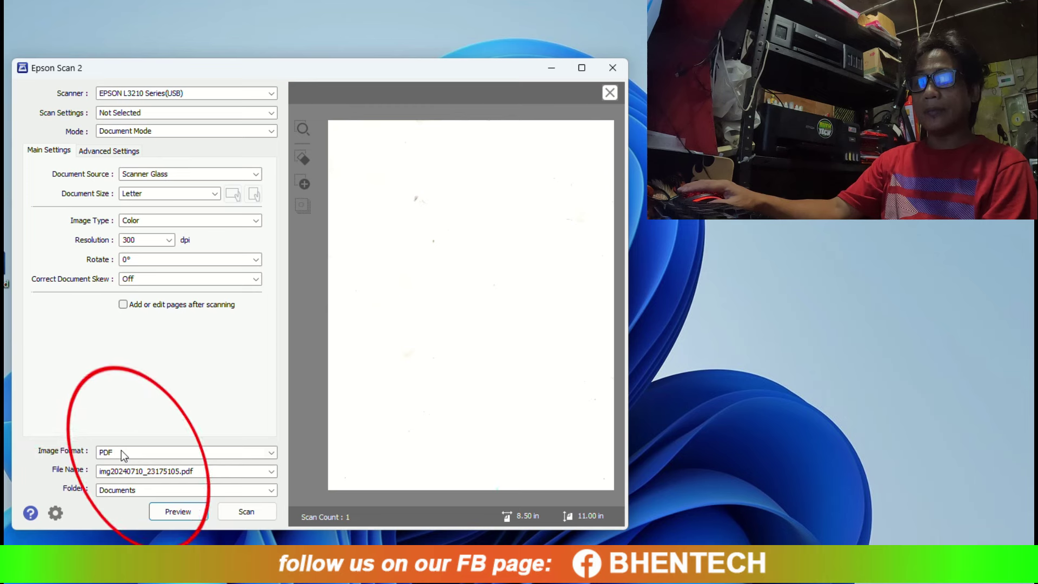
# Set the image format to JPEG and preview the item on the scanner glass
pyautogui.click(291, 388)
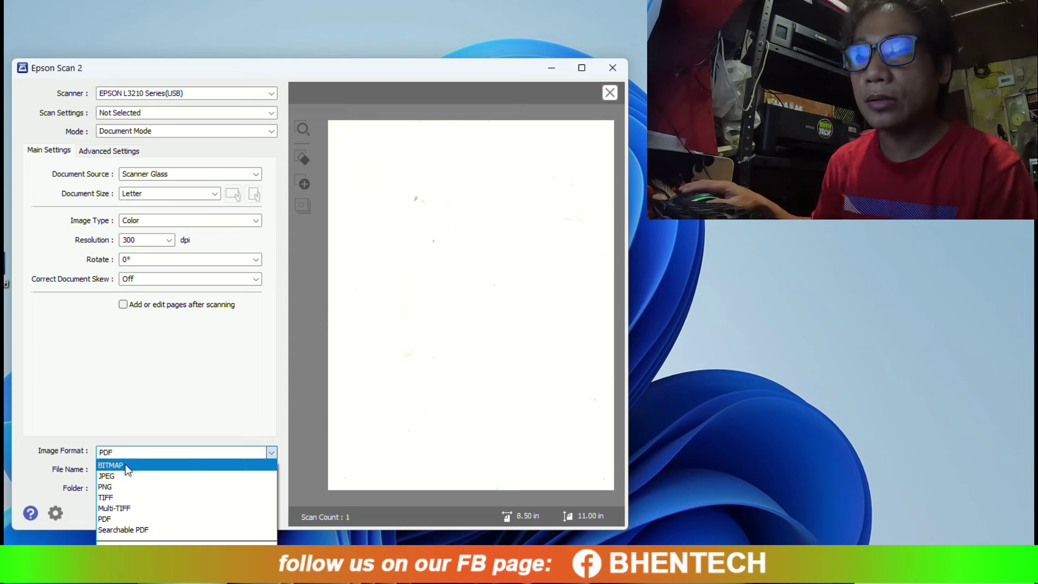
pyautogui.click(117, 476)
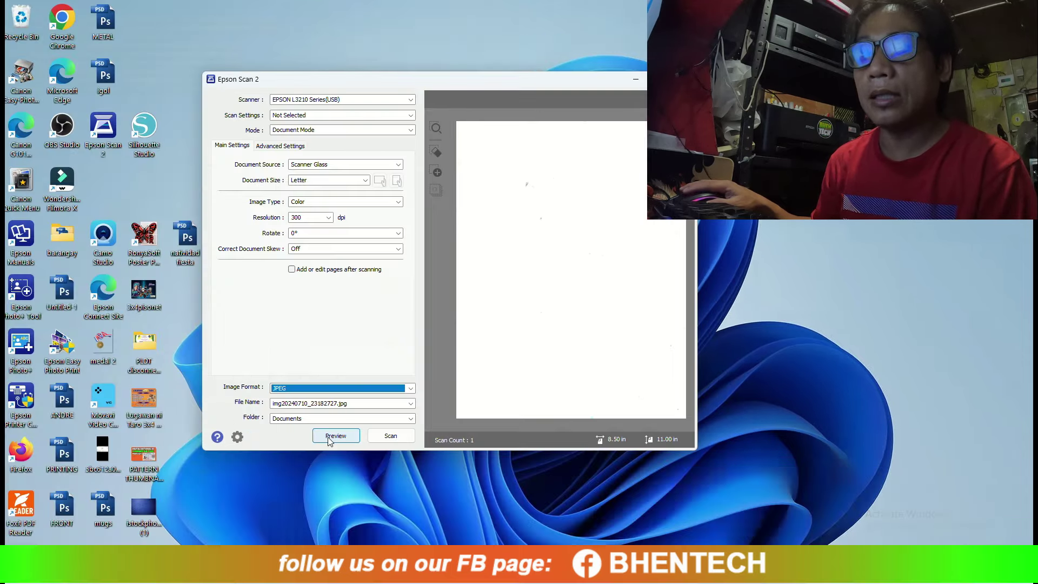
pyautogui.click(335, 436)
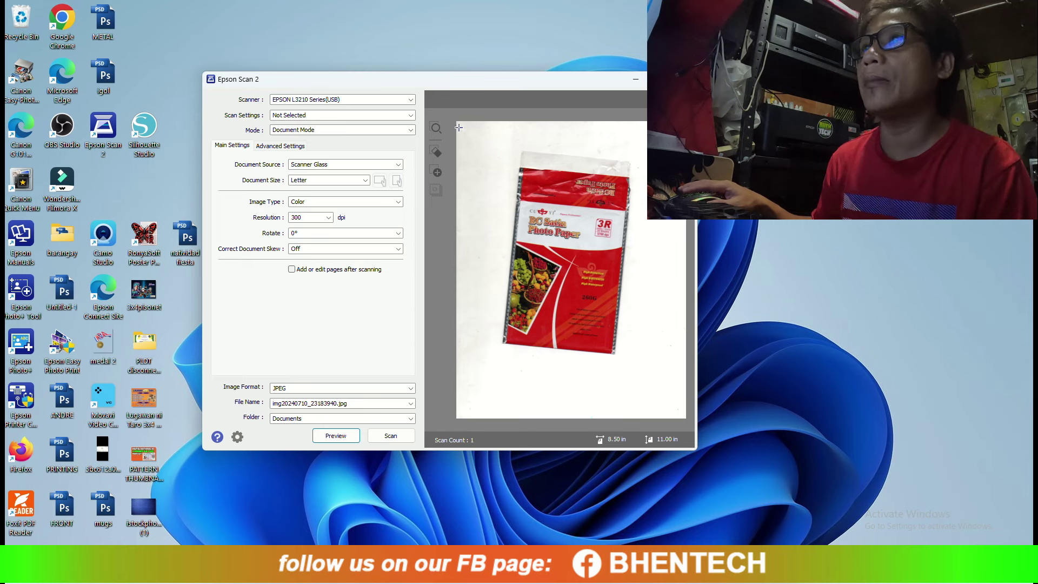
# Draw a scan marquee over the whole preview page and reduce it to about 5.74 by 6.90 in over the photo paper pack
pyautogui.moveTo(458, 126); pyautogui.dragTo(686, 417)
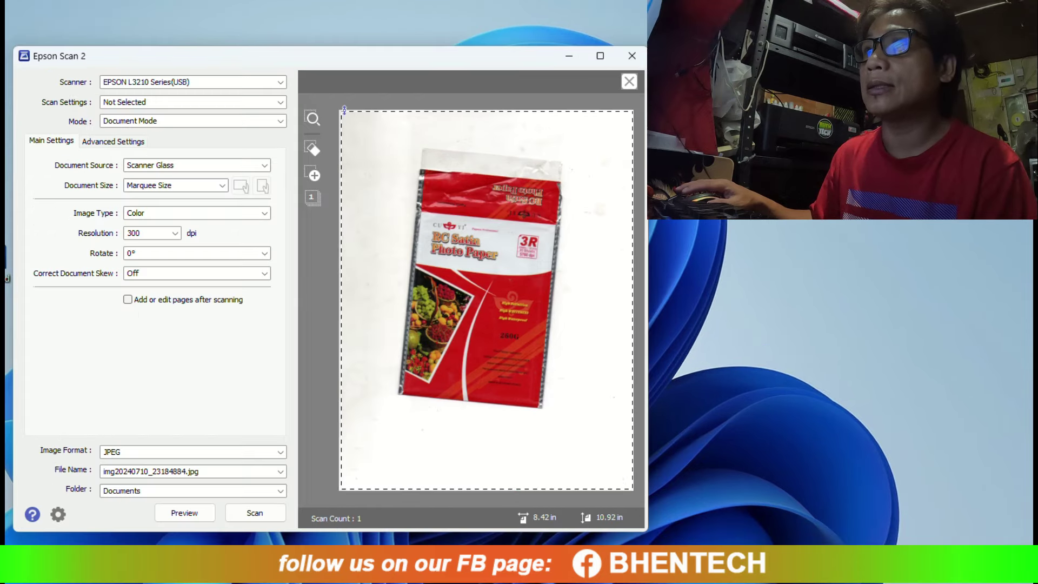
pyautogui.moveTo(343, 110); pyautogui.dragTo(343, 250)
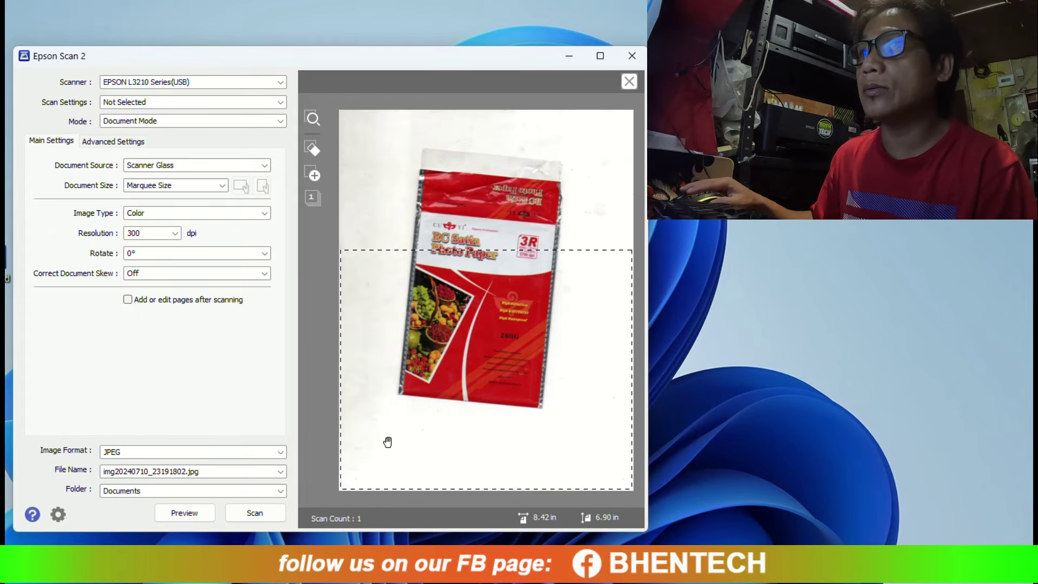
pyautogui.moveTo(339, 420); pyautogui.dragTo(434, 420)
pyautogui.moveTo(490, 383); pyautogui.dragTo(476, 332)
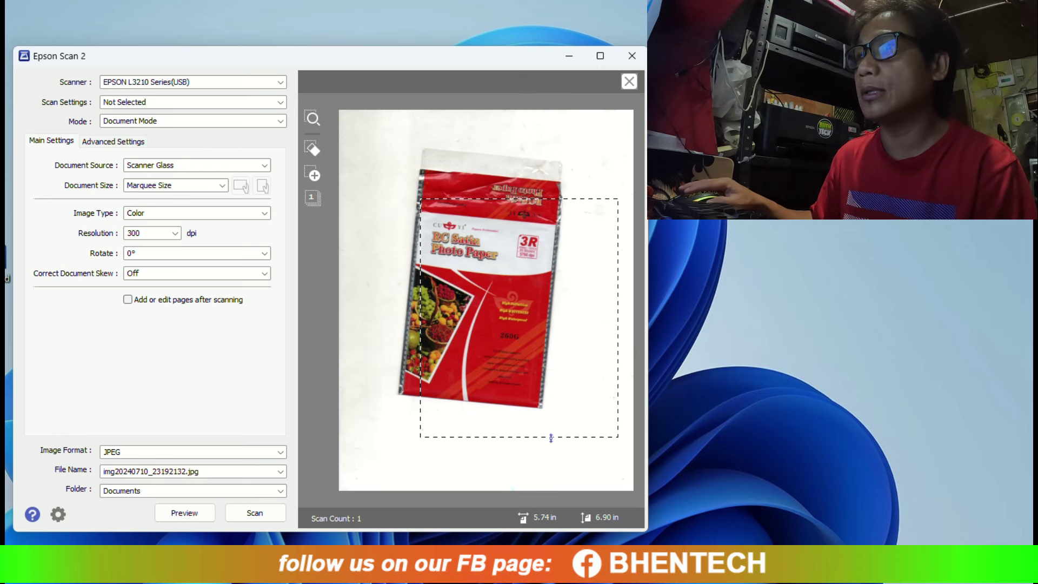
# Reposition and resize the marquee over the photo paper pack to about 5.04 by 6.04 in
pyautogui.moveTo(551, 436); pyautogui.dragTo(550, 275)
pyautogui.moveTo(522, 256); pyautogui.dragTo(498, 265)
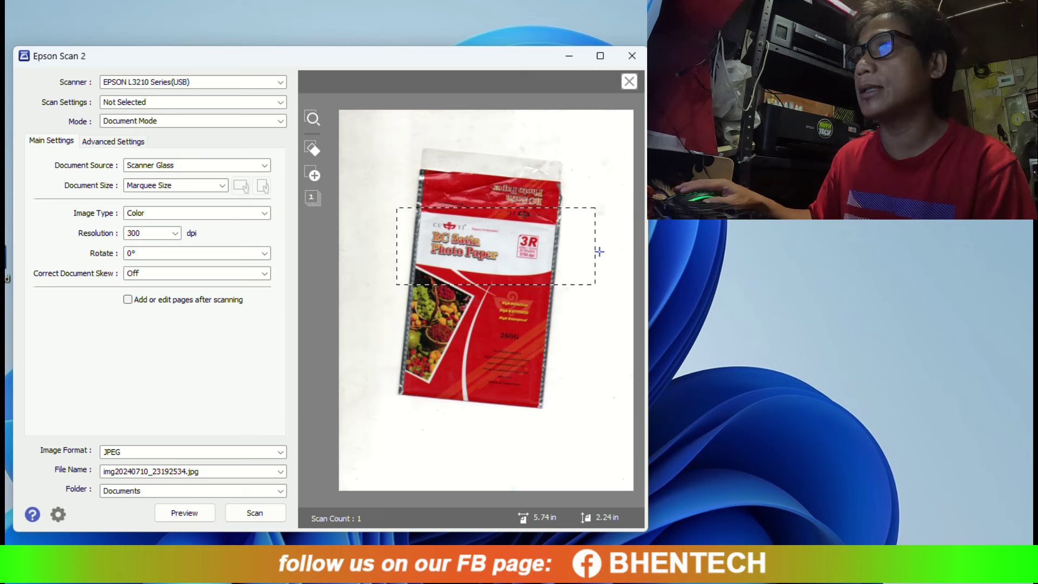
pyautogui.moveTo(595, 252); pyautogui.dragTo(557, 255)
pyautogui.moveTo(548, 255); pyautogui.dragTo(570, 255)
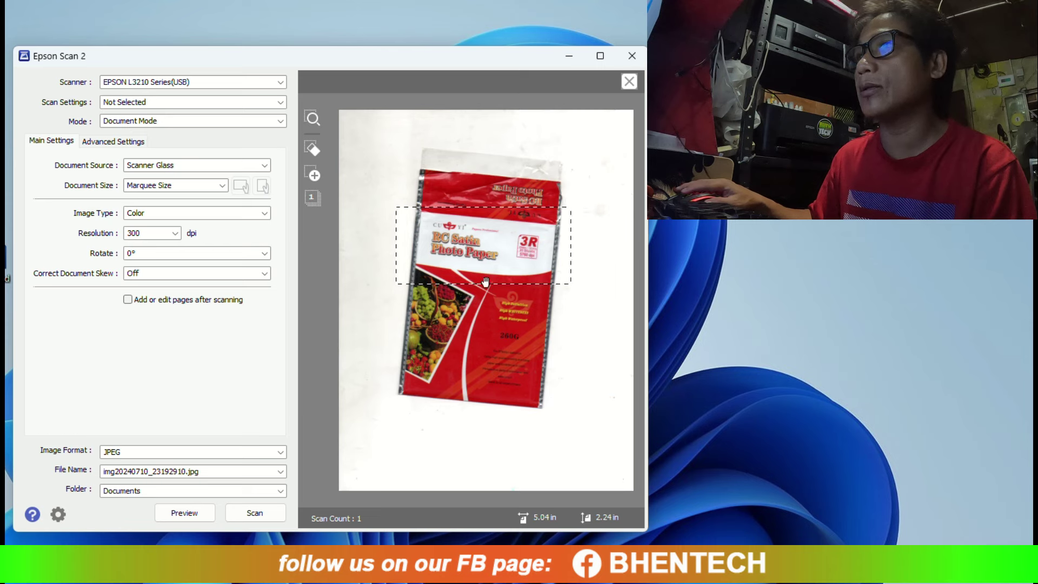
pyautogui.moveTo(486, 284); pyautogui.dragTo(486, 274)
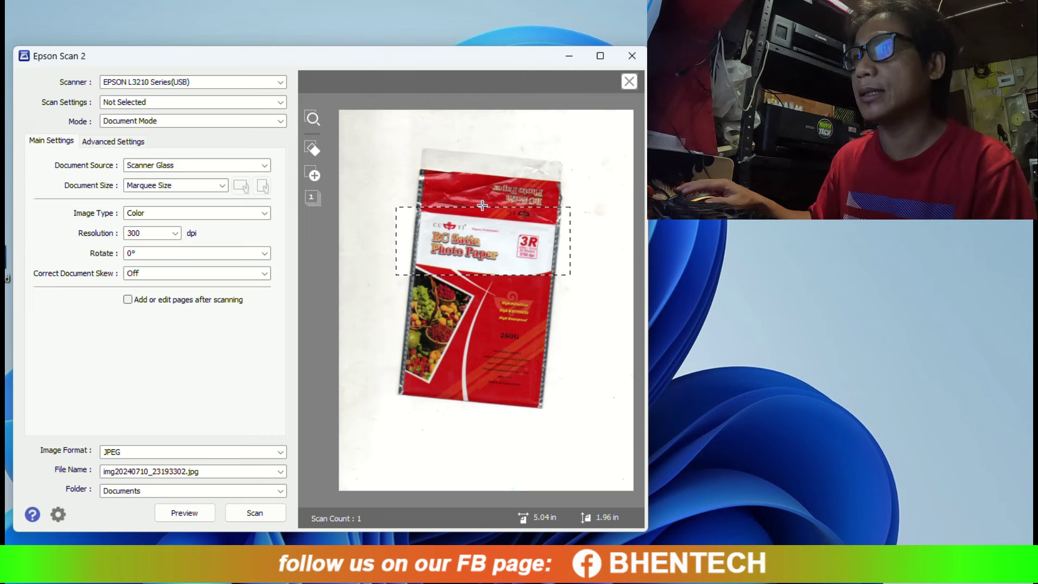
pyautogui.moveTo(486, 275); pyautogui.dragTo(486, 416)
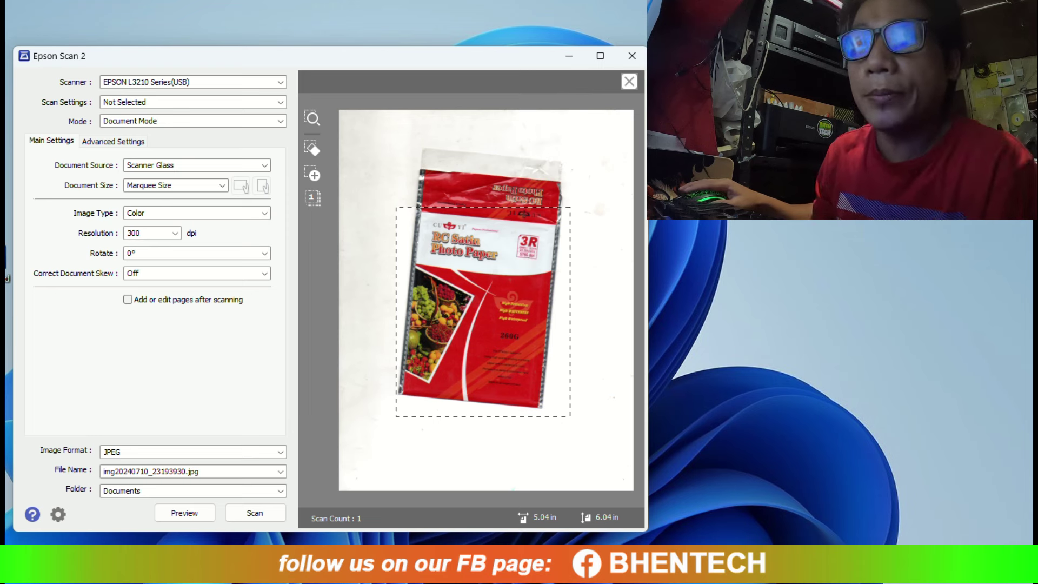
# Preview the child's photo and fit the marquee around the whole picture at about 5.26 by 6.62 in
pyautogui.click(184, 512)
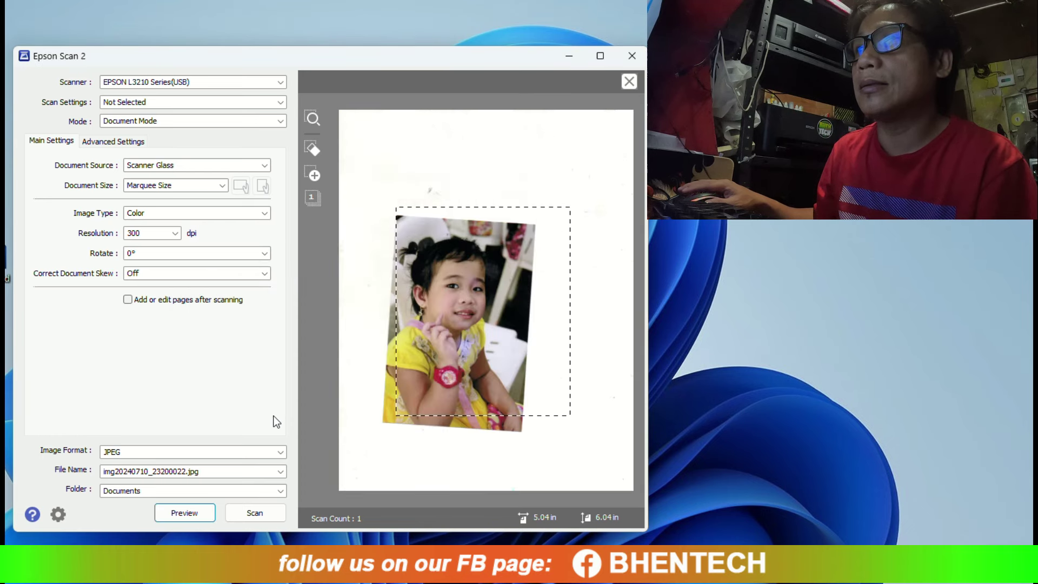
pyautogui.moveTo(507, 325); pyautogui.dragTo(489, 328)
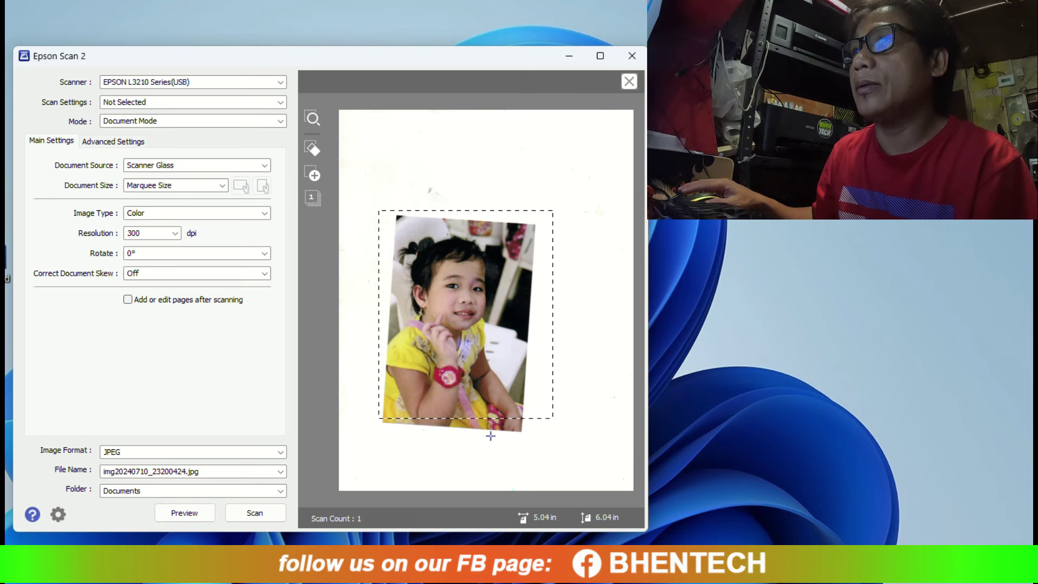
pyautogui.moveTo(465, 419); pyautogui.dragTo(465, 438)
pyautogui.moveTo(379, 325); pyautogui.dragTo(372, 324)
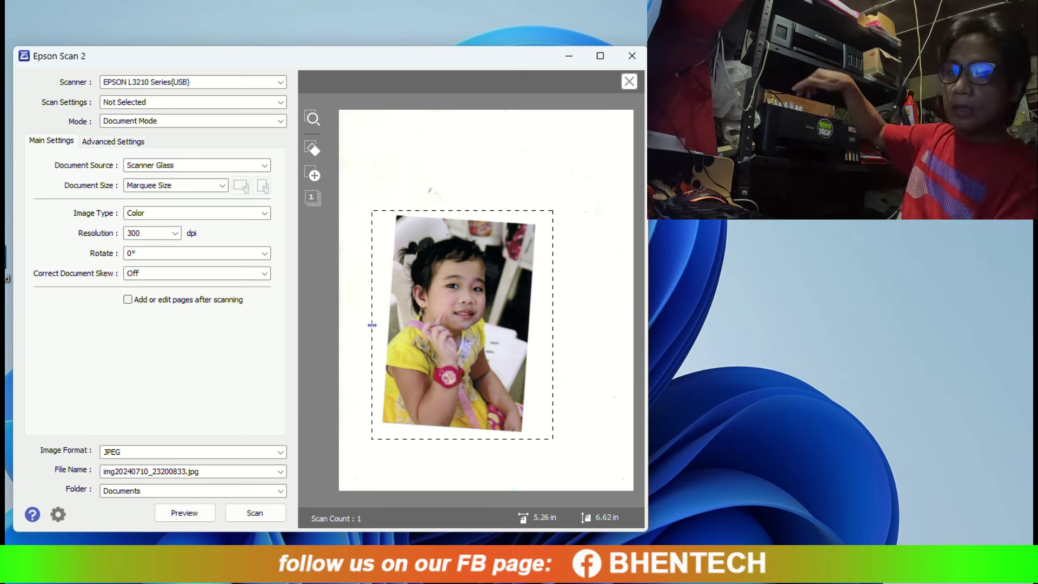
# Preview the realigned photo, tighten the marquee to about 3.22 by 3.82 in around the child's upper body, and scan it
pyautogui.click(187, 520)
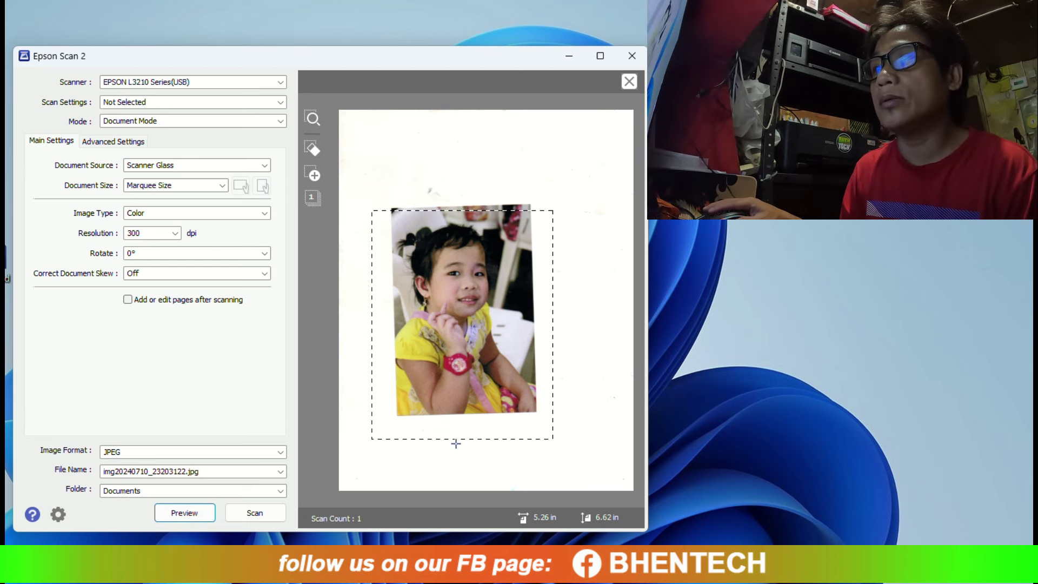
pyautogui.moveTo(457, 440); pyautogui.dragTo(457, 342)
pyautogui.moveTo(372, 256); pyautogui.dragTo(402, 259)
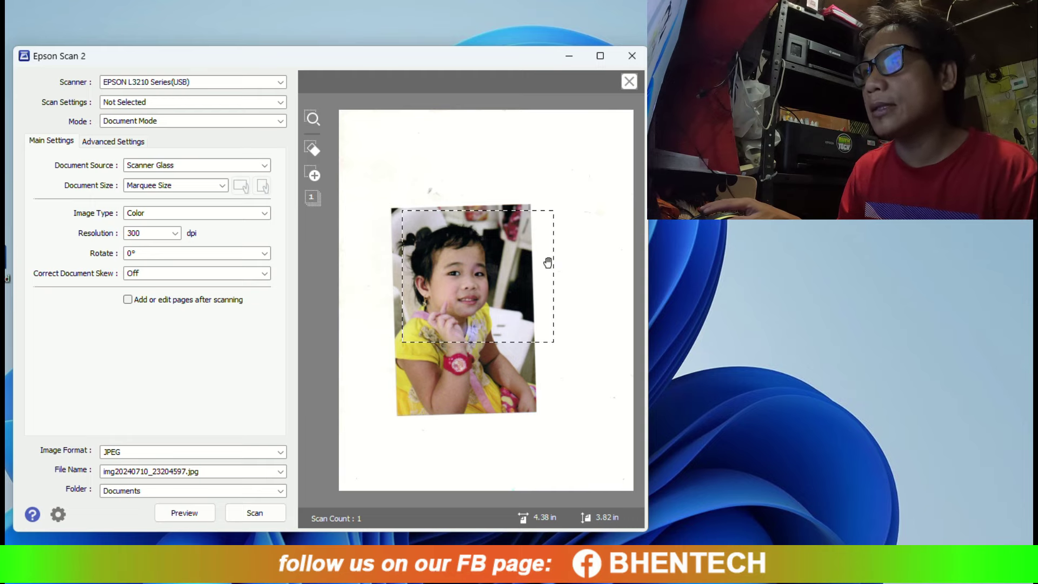
pyautogui.moveTo(555, 260); pyautogui.dragTo(515, 261)
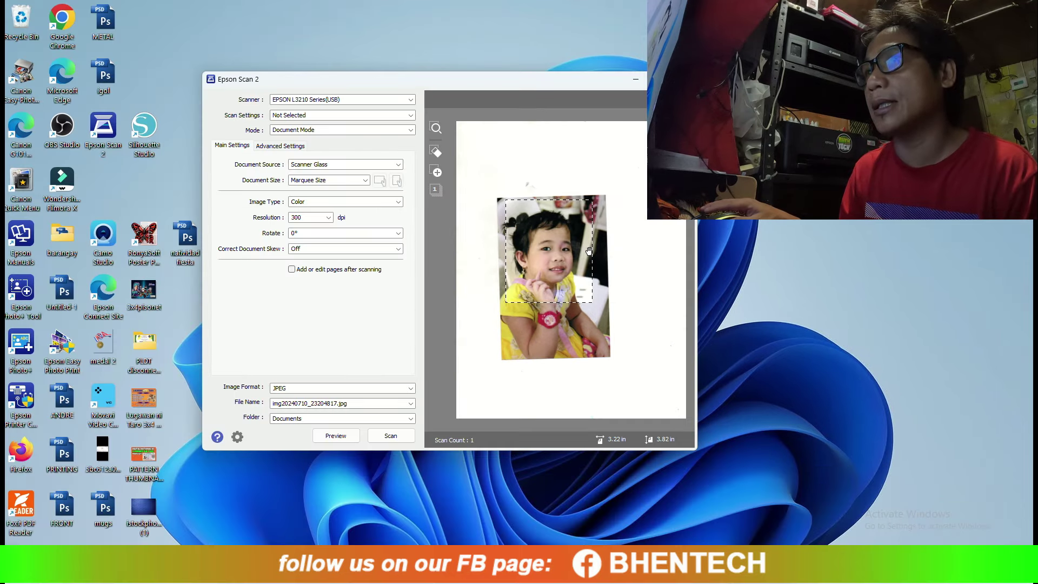
pyautogui.click(392, 436)
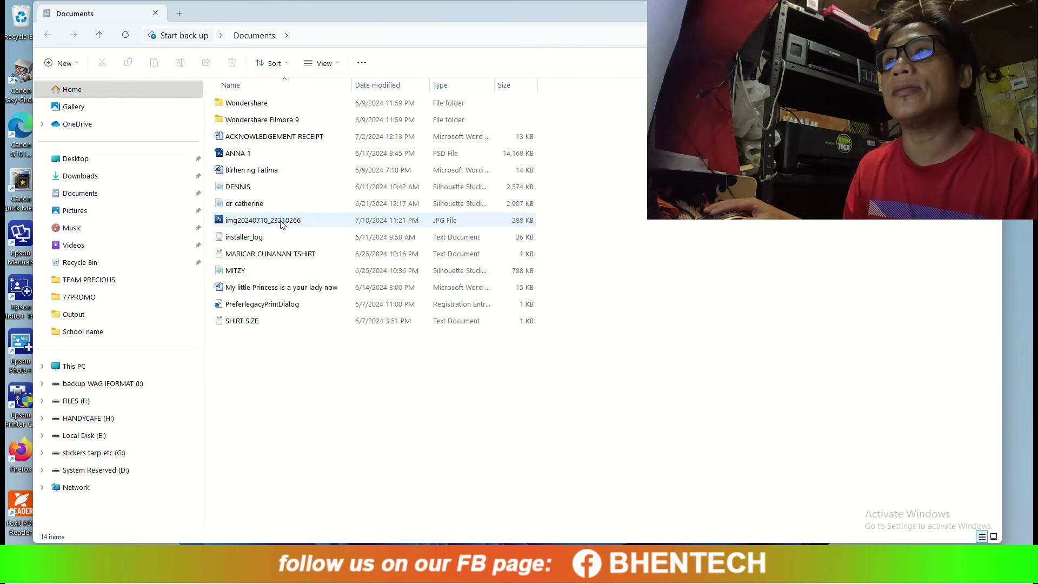
# Show the Documents files as large thumbnails and open the scanned image img20240710_23210266 with Adobe Photoshop CS3
pyautogui.rightClick(598, 223)
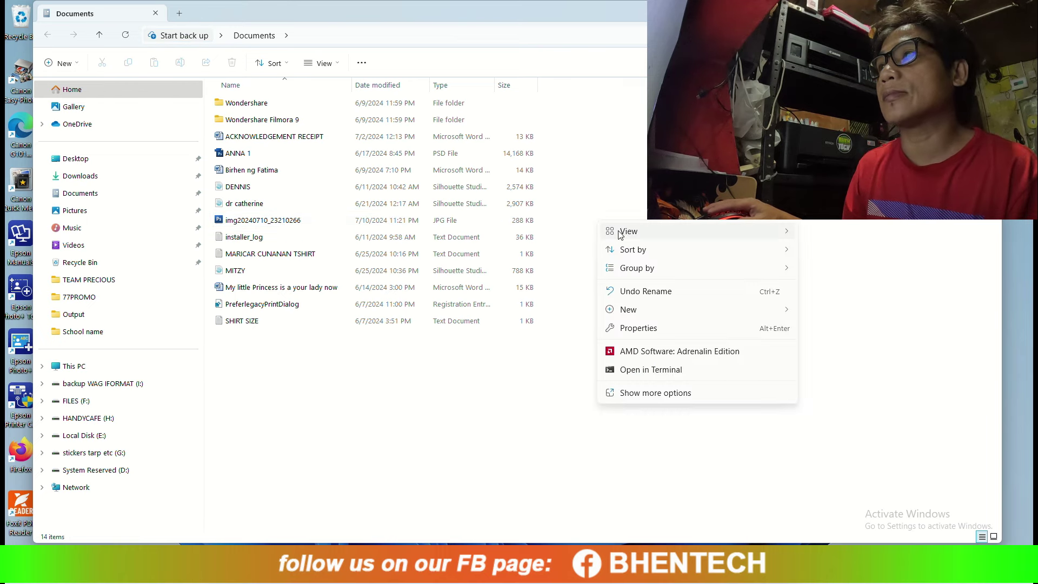
pyautogui.click(543, 239)
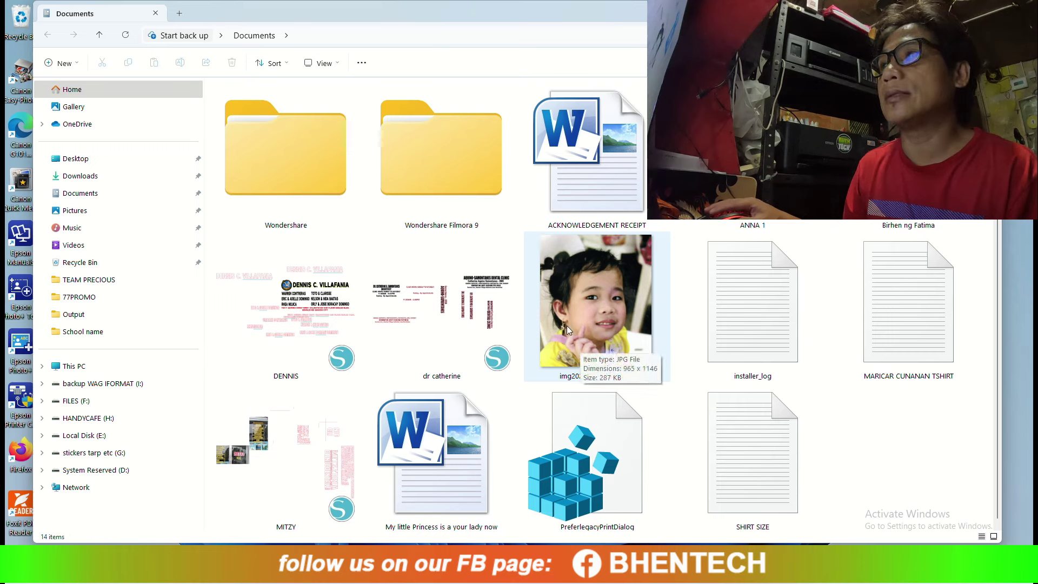
pyautogui.click(583, 296)
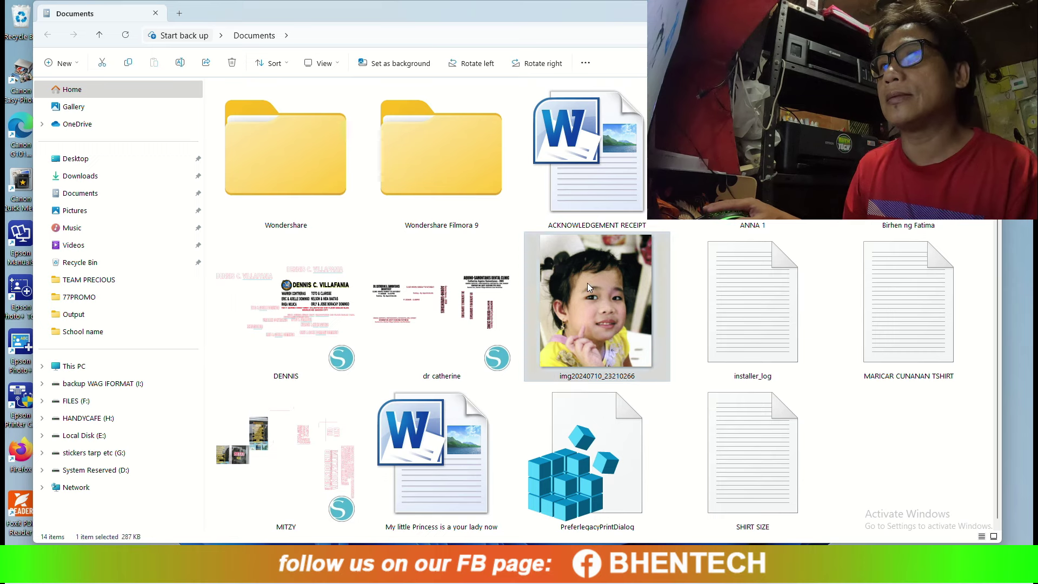
pyautogui.rightClick(588, 283)
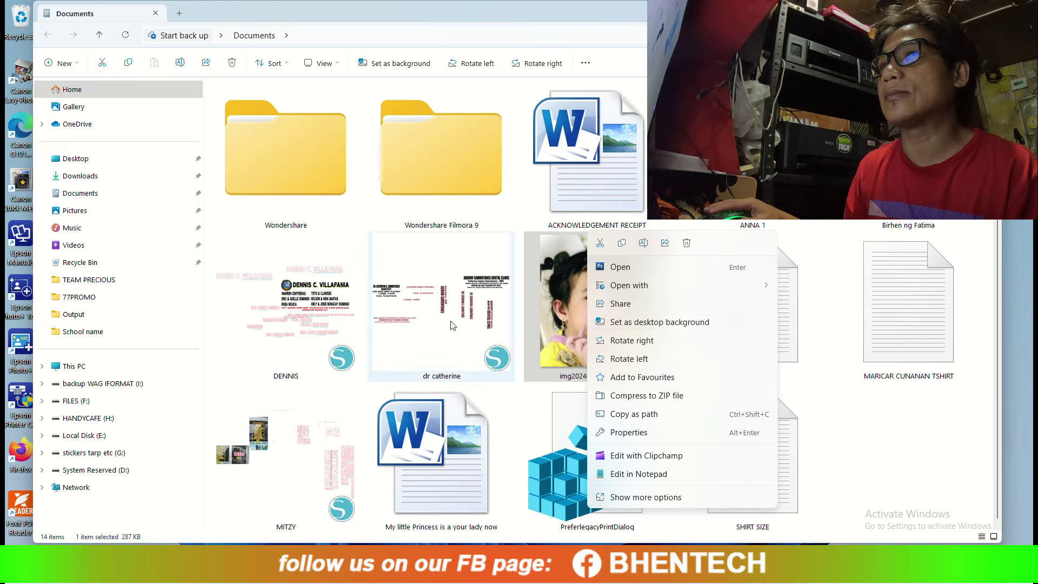
pyautogui.moveTo(730, 285)
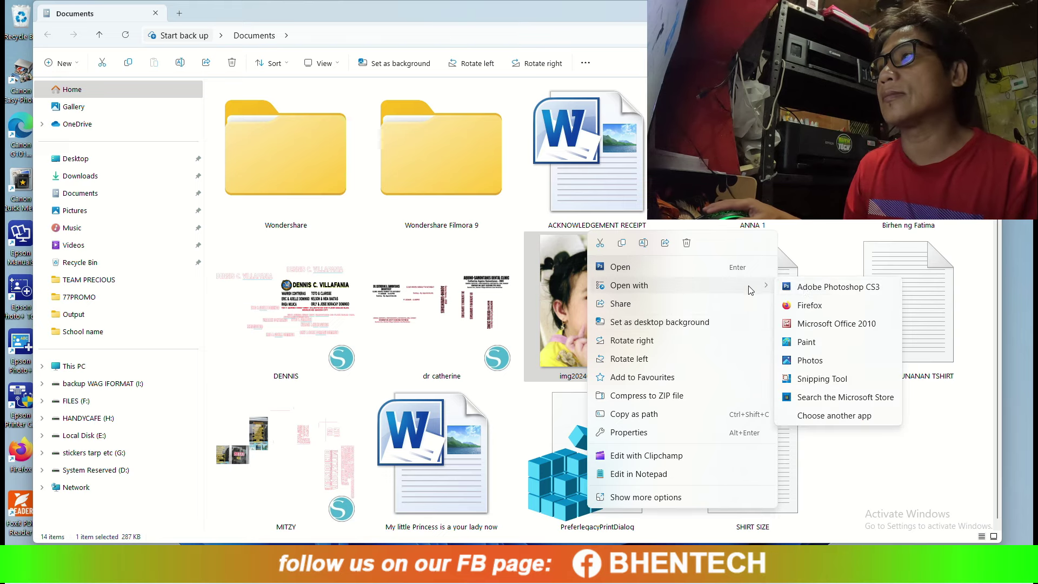
pyautogui.click(806, 287)
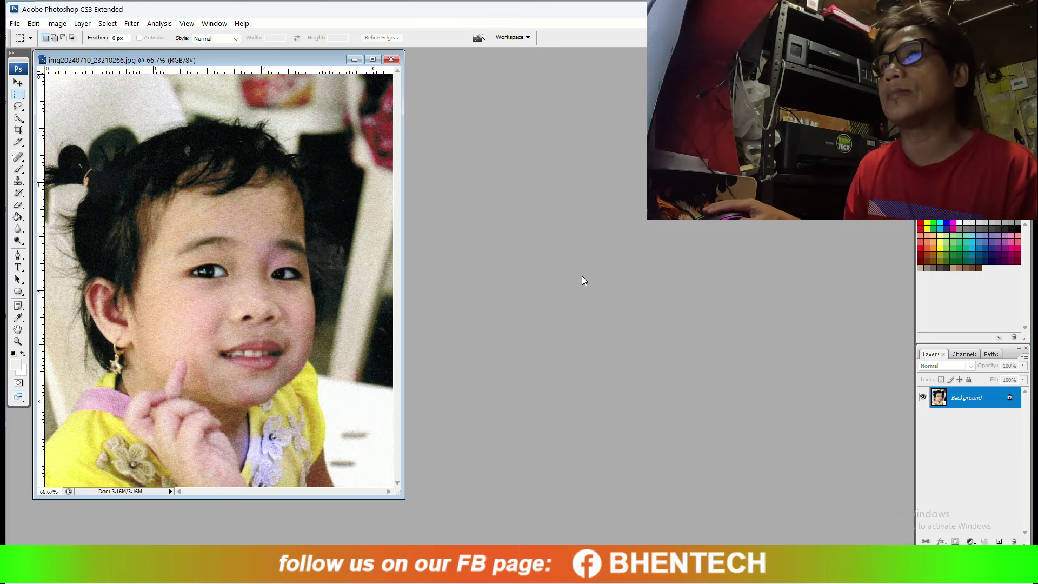
# Close the scanned image img20240710_23210266.jpg
pyautogui.moveTo(256, 58); pyautogui.dragTo(521, 87)
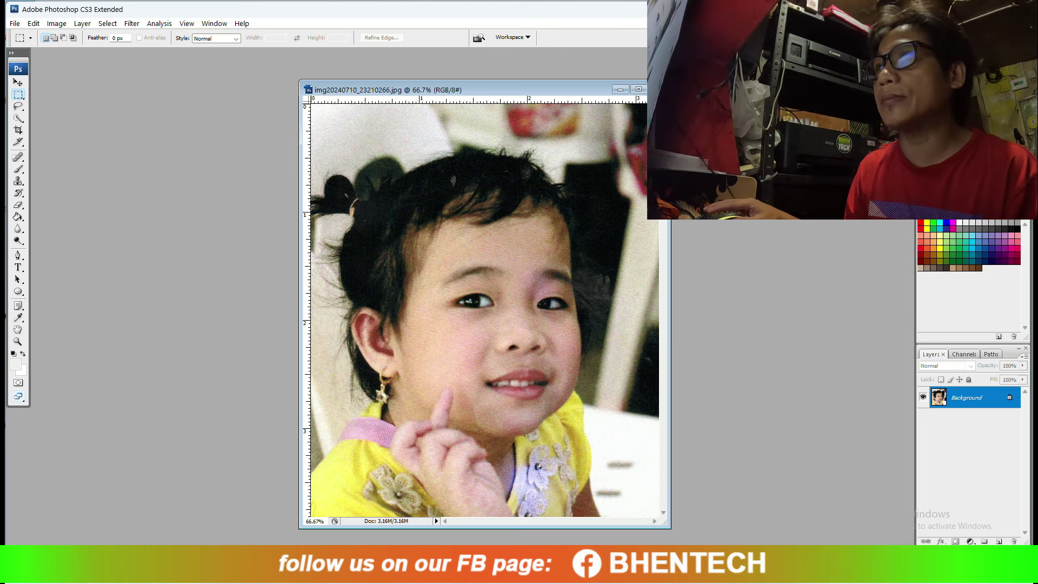
pyautogui.hotkey('ctrl', 'w')
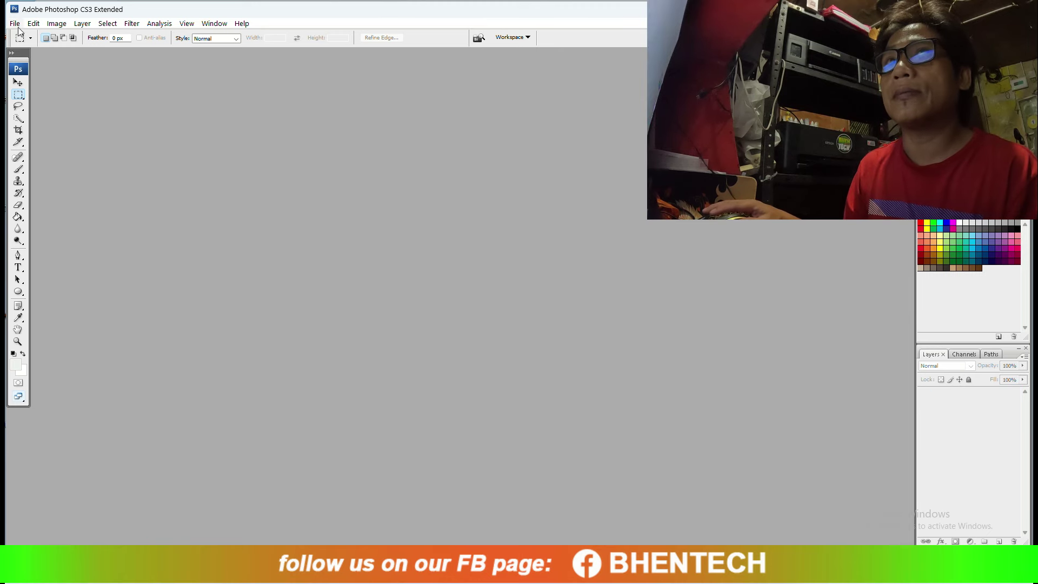
# Try to import a scan from the EPSON L3210 Series scanner into Photoshop
pyautogui.click(15, 24)
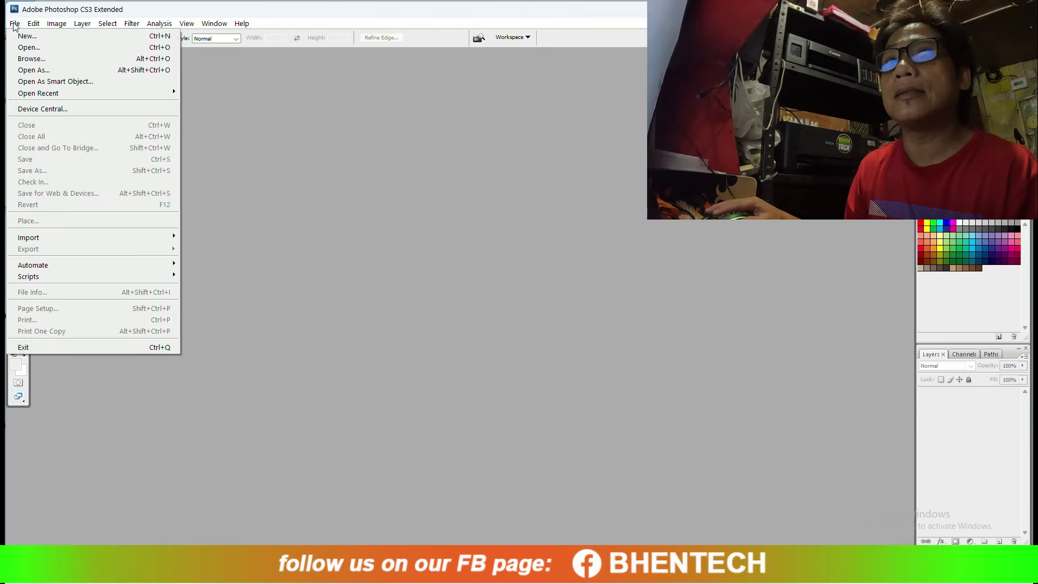
pyautogui.moveTo(85, 233)
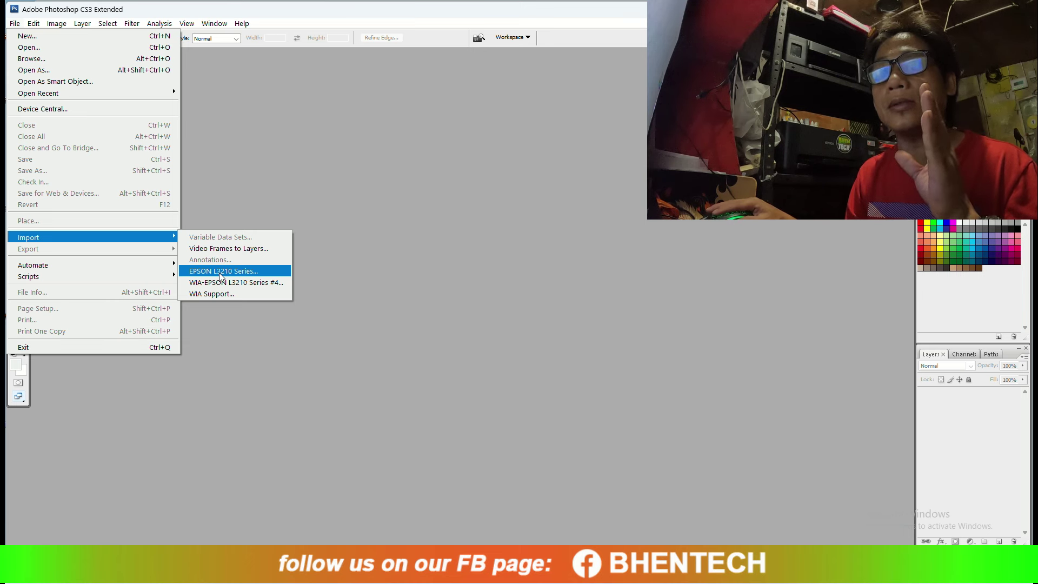
pyautogui.click(221, 272)
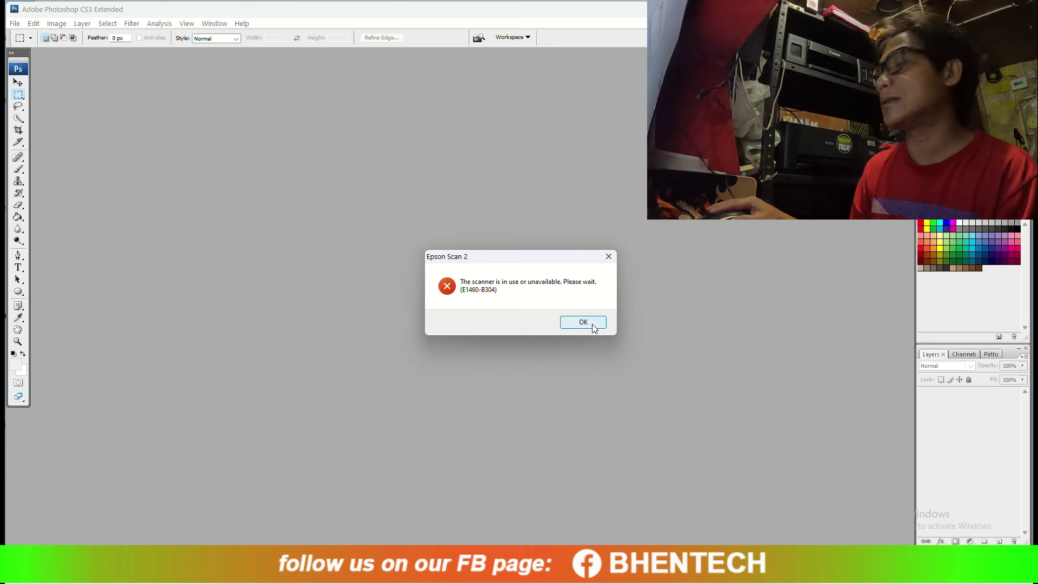
pyautogui.click(592, 323)
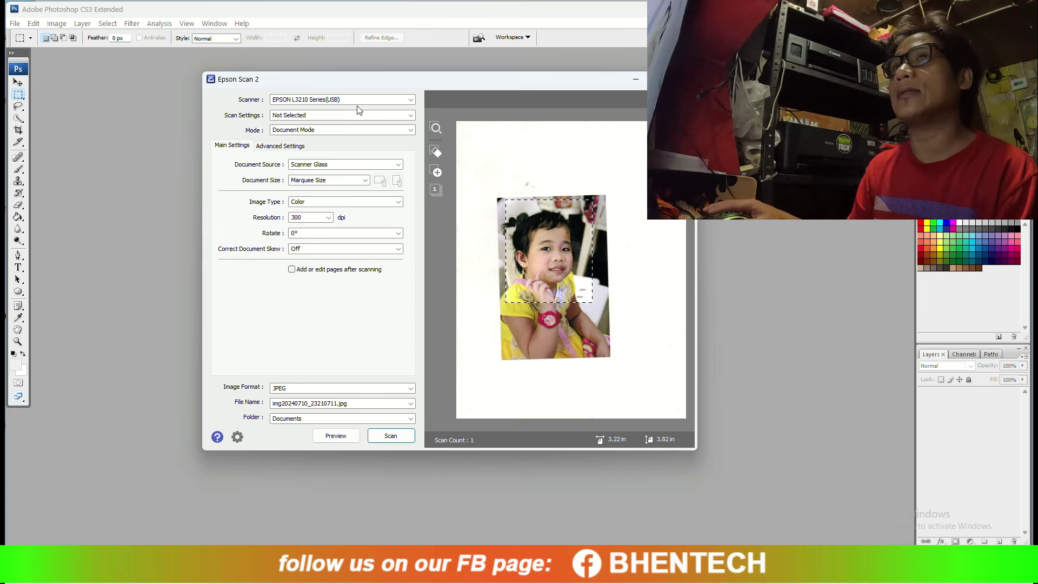
# Close the separate Epson Scan 2 window and dismiss the scanner and Twain_32 error messages in Photoshop
pyautogui.moveTo(329, 89); pyautogui.dragTo(376, 114)
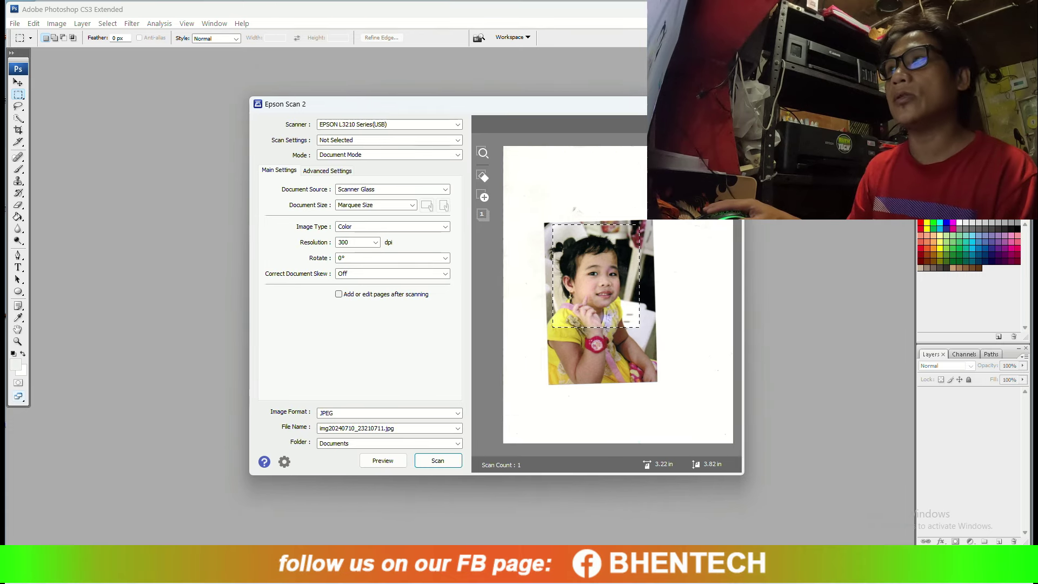
pyautogui.hotkey('alt', 'F4')
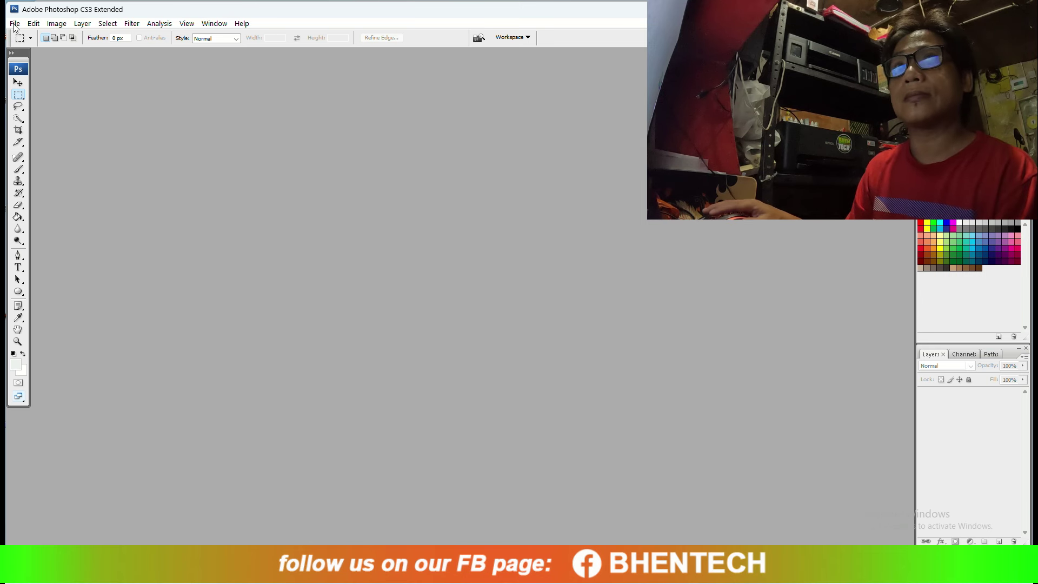
pyautogui.moveTo(649, 582)
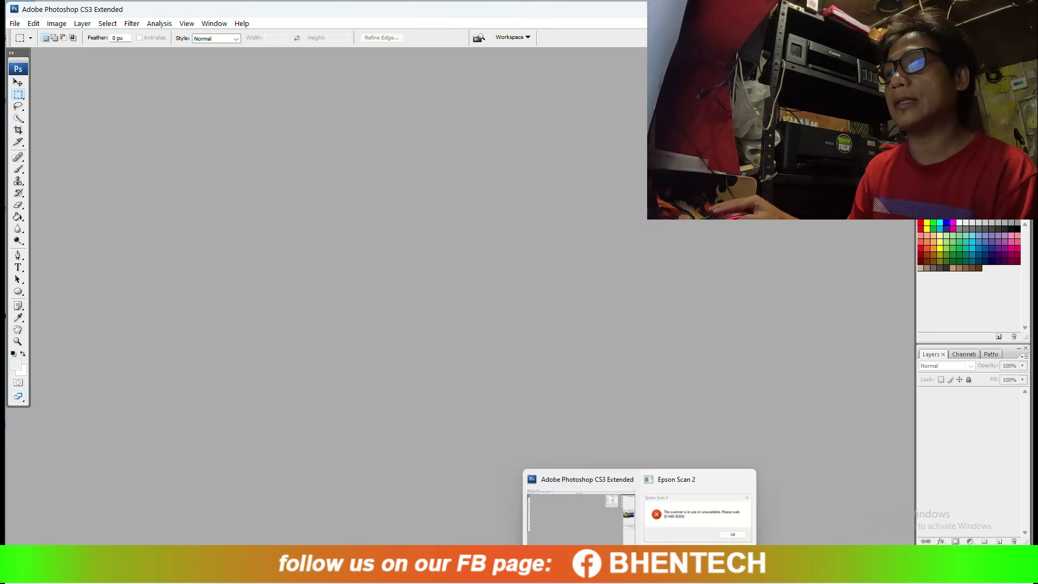
pyautogui.click(695, 515)
pyautogui.click(576, 323)
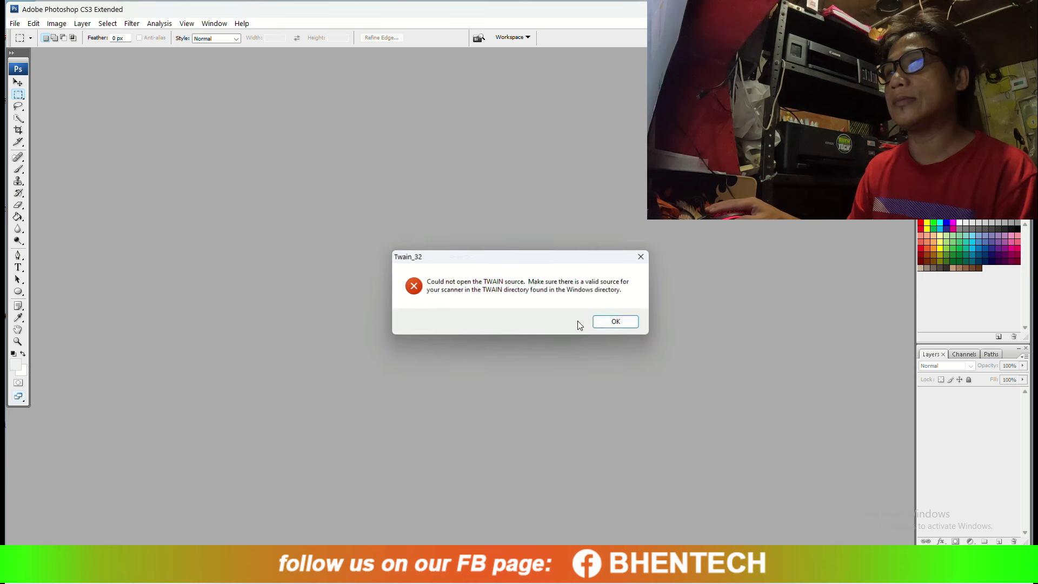
pyautogui.click(630, 323)
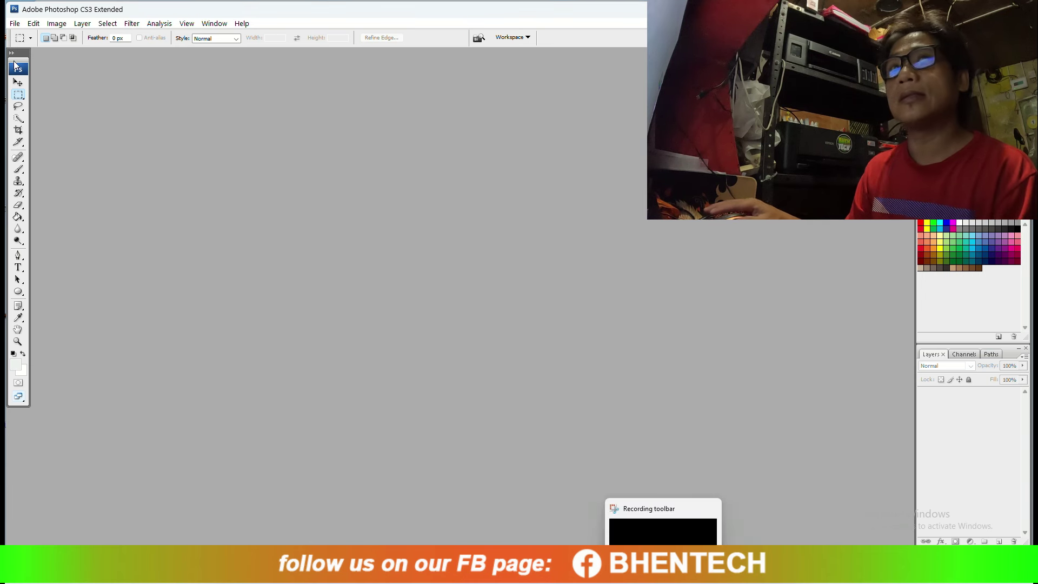
# Import from the EPSON L3210 Series scanner and preview the photo on the scanner glass
pyautogui.click(15, 24)
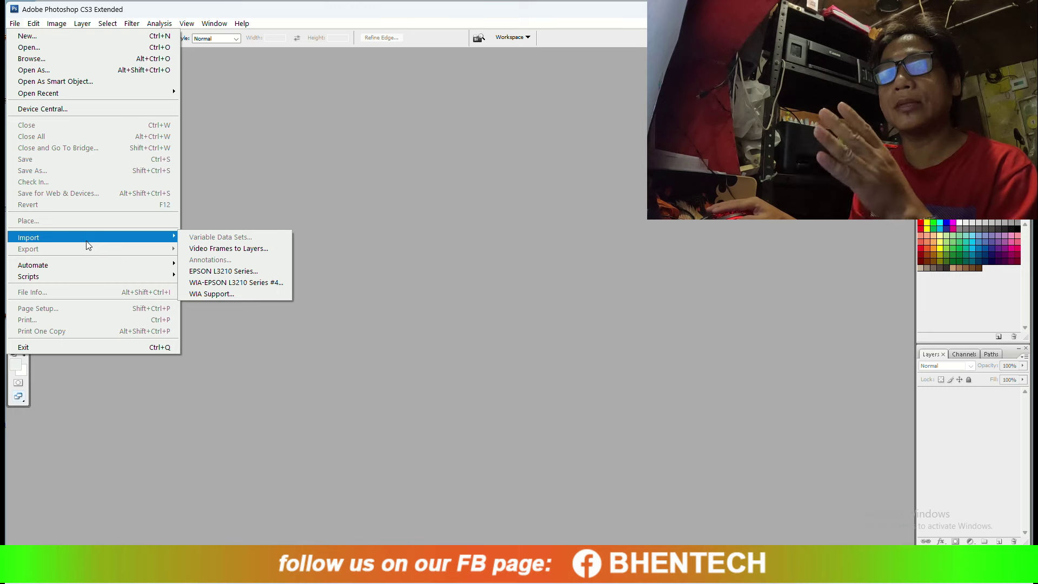
pyautogui.moveTo(124, 234)
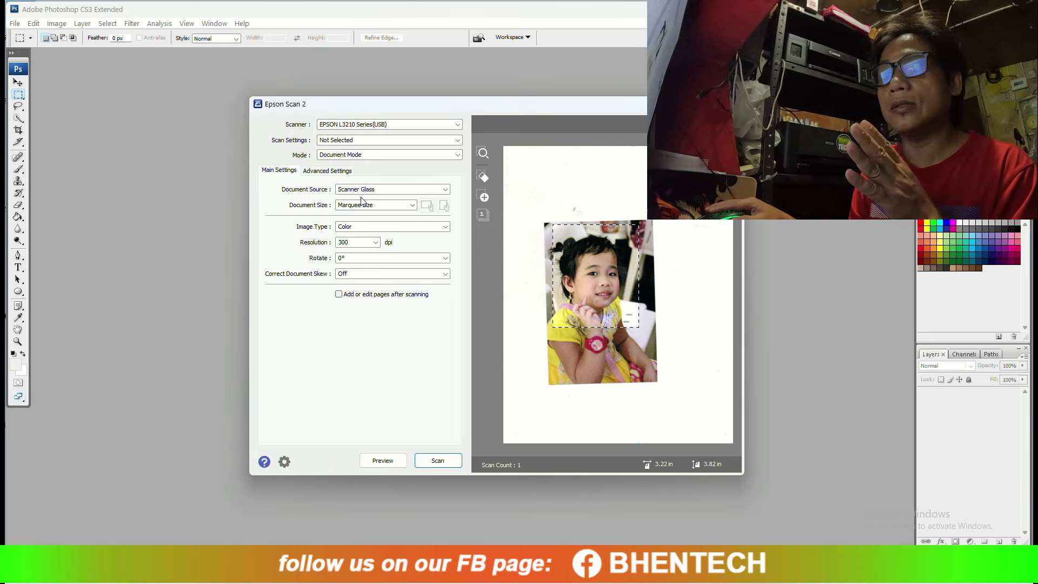
pyautogui.click(379, 459)
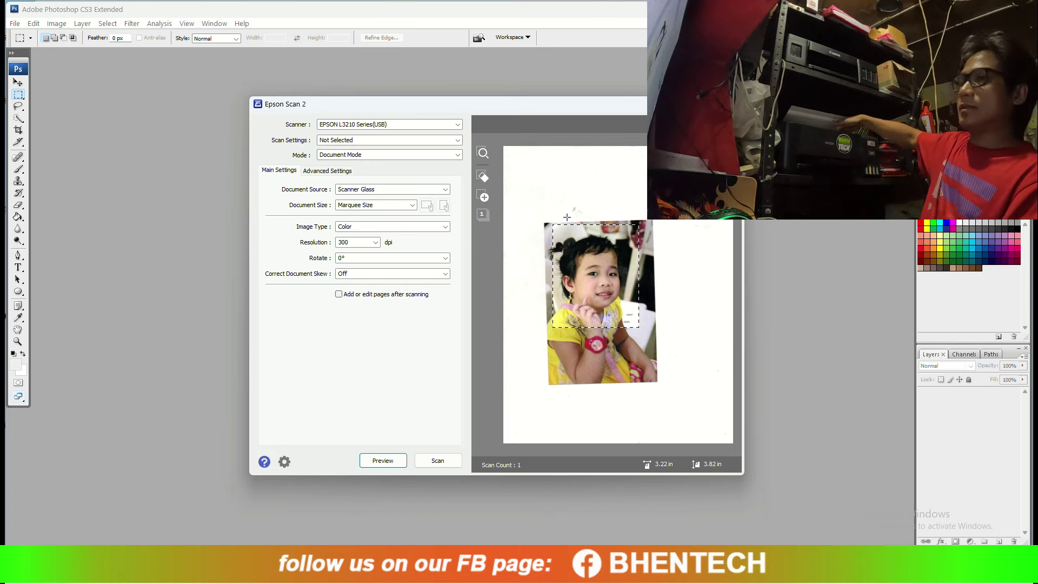
pyautogui.click(378, 464)
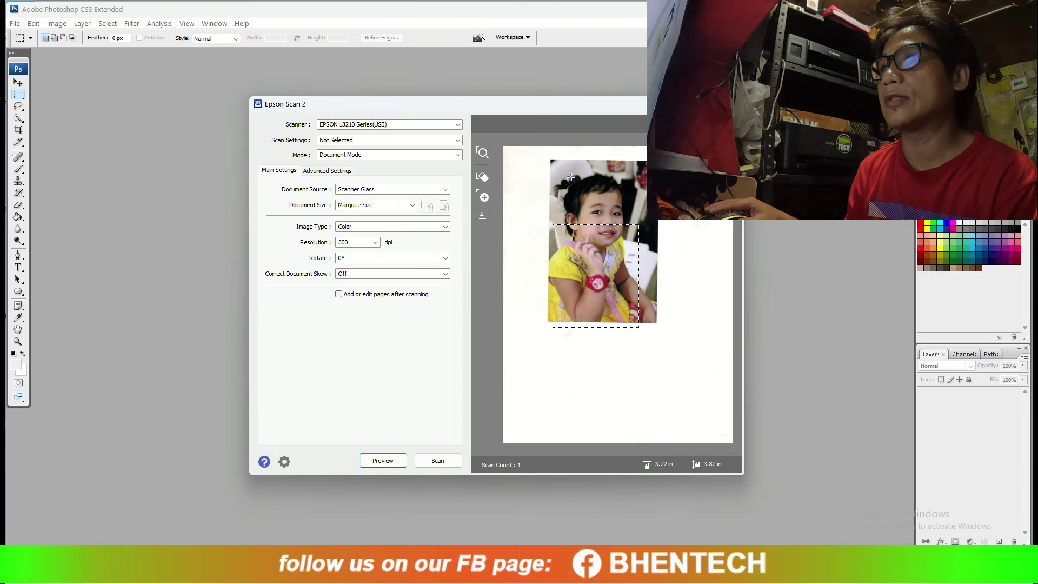
# Add a marquee about 3.24 by 3.36 in around the child's upper body and scan it into Photoshop
pyautogui.moveTo(560, 173); pyautogui.dragTo(600, 245)
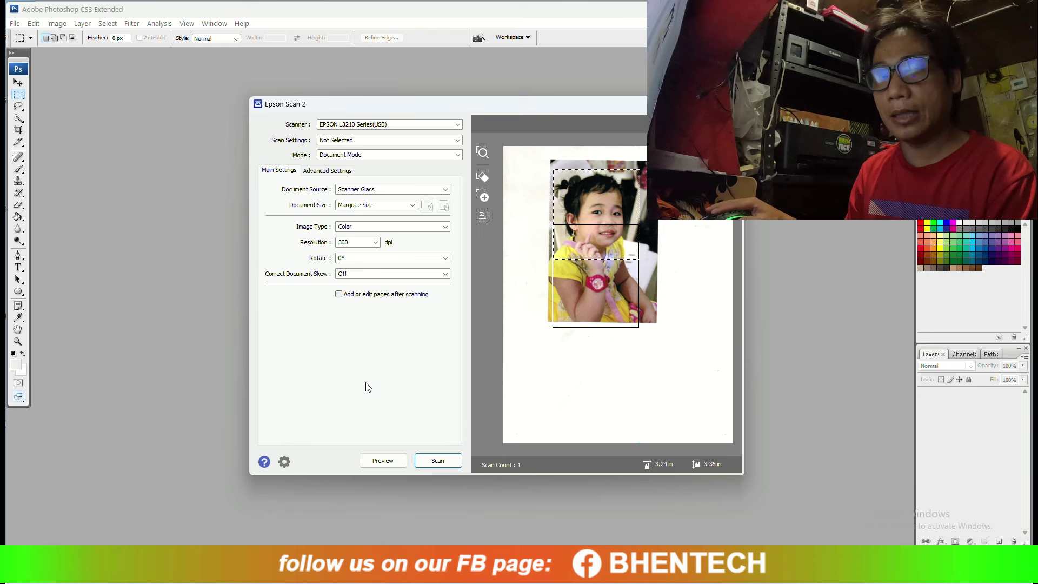
pyautogui.click(441, 459)
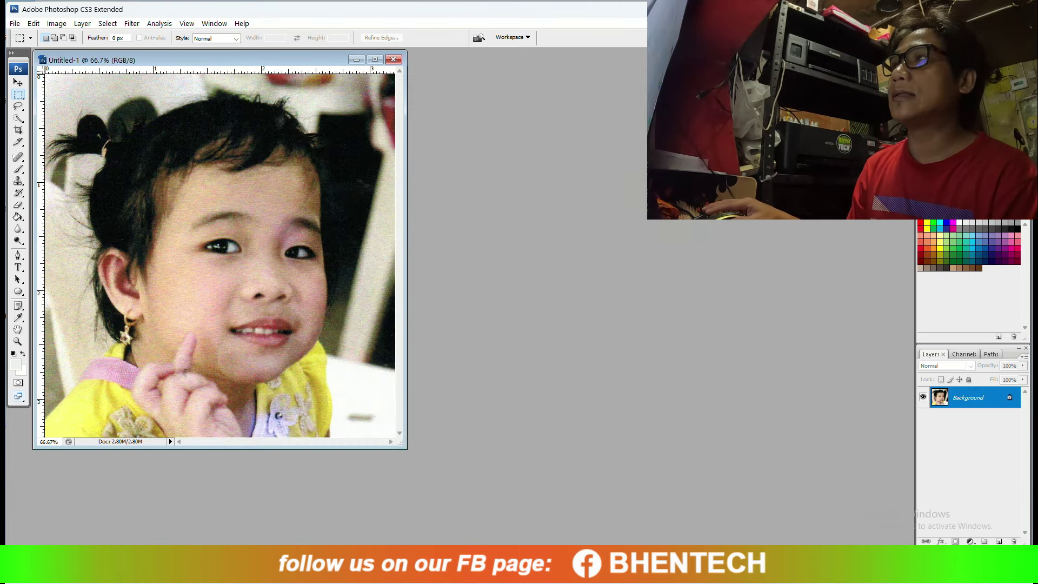
pyautogui.moveTo(277, 65); pyautogui.dragTo(535, 98)
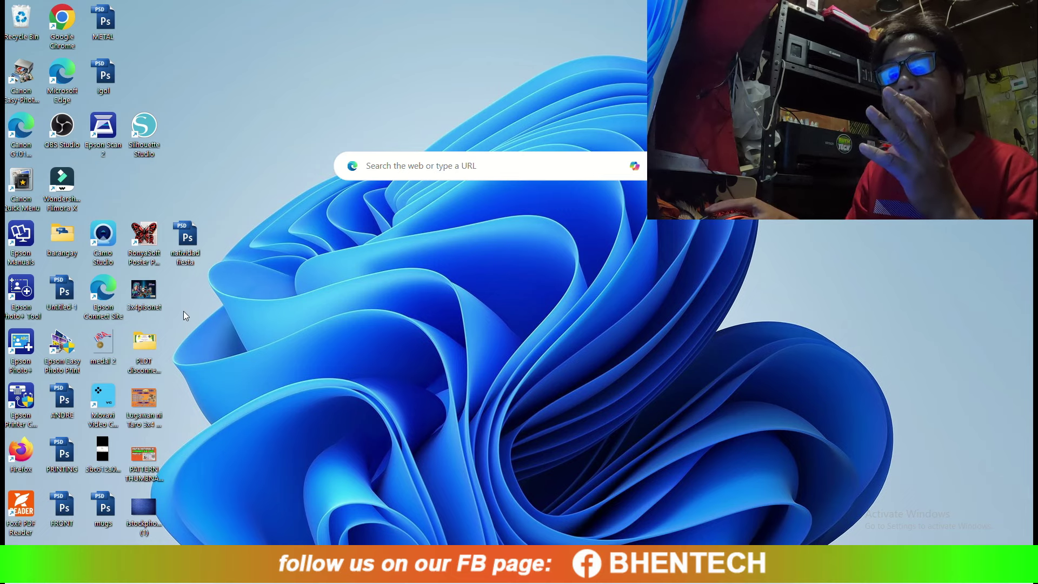
# Switch to Epson Scan 2, enable adding or editing pages after scanning, and scan the READY TO GO page as PDF
pyautogui.doubleClick(103, 129)
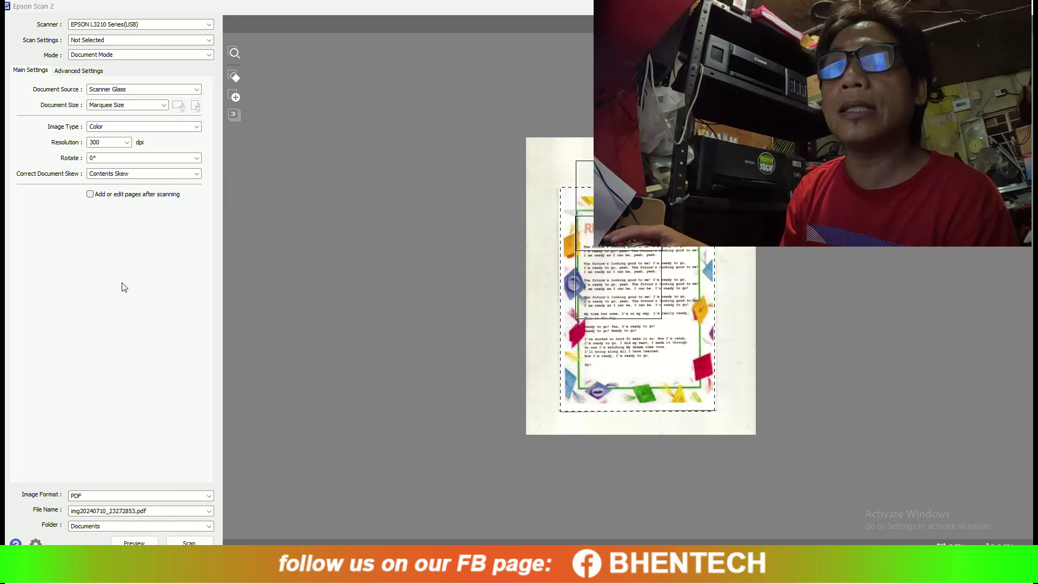
pyautogui.click(90, 195)
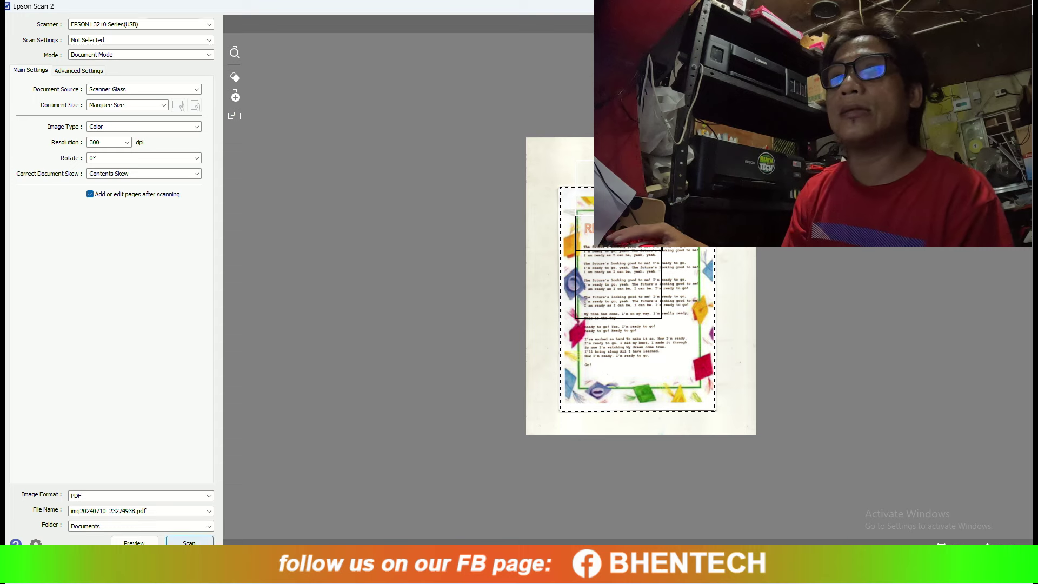
pyautogui.click(189, 542)
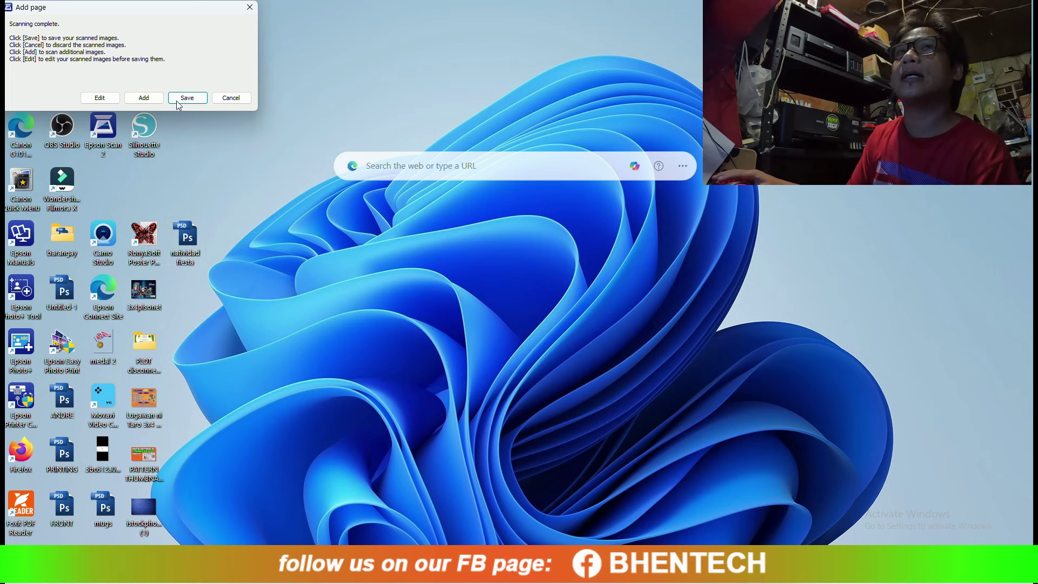
# Scan an additional page into the same PDF document
pyautogui.moveTo(175, 12); pyautogui.dragTo(574, 231)
pyautogui.click(542, 319)
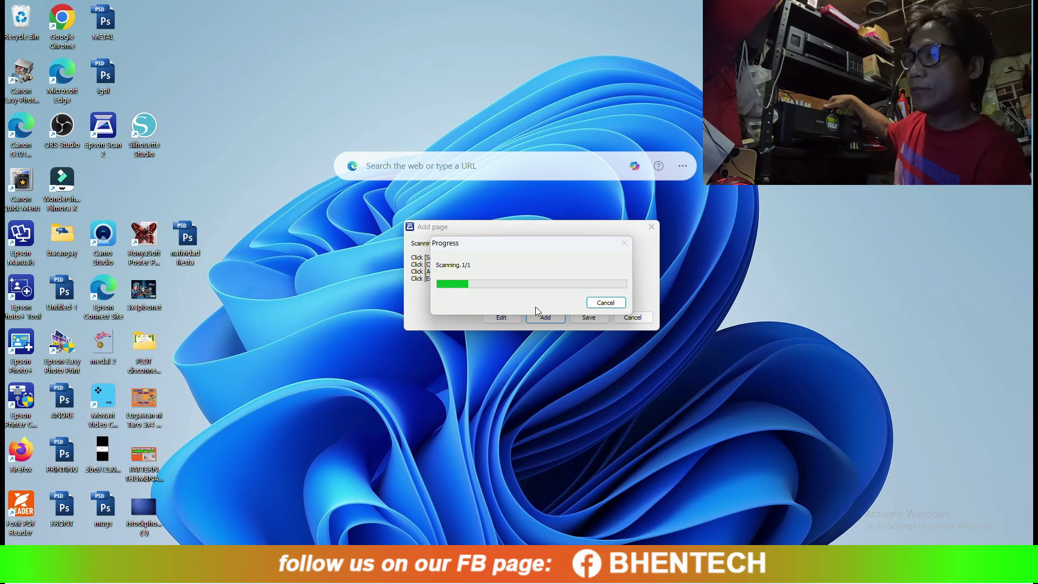
pyautogui.moveTo(675, 569)
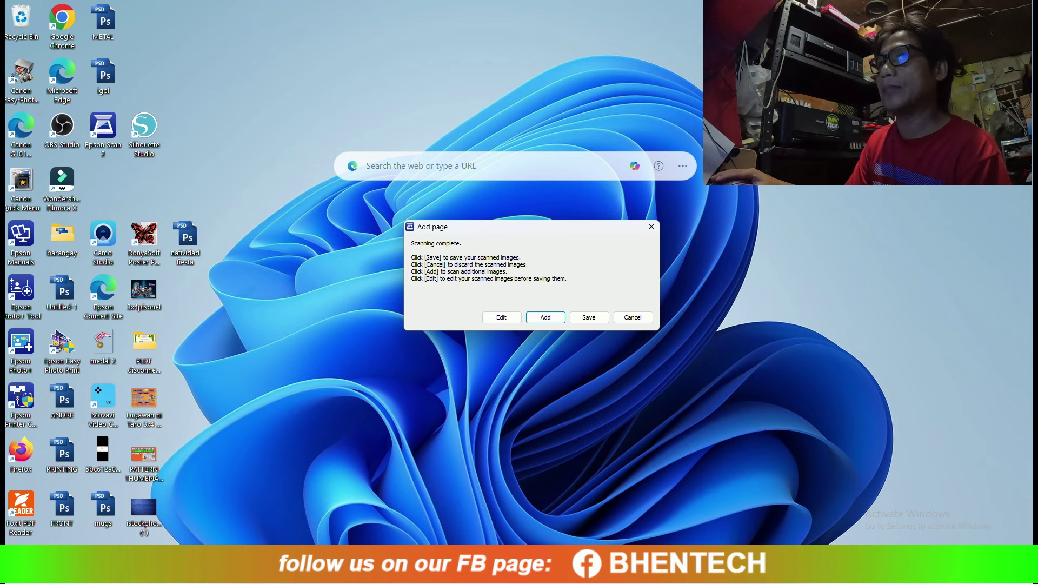
# Open the scanned pages for editing and scan two more pages into the document
pyautogui.click(501, 318)
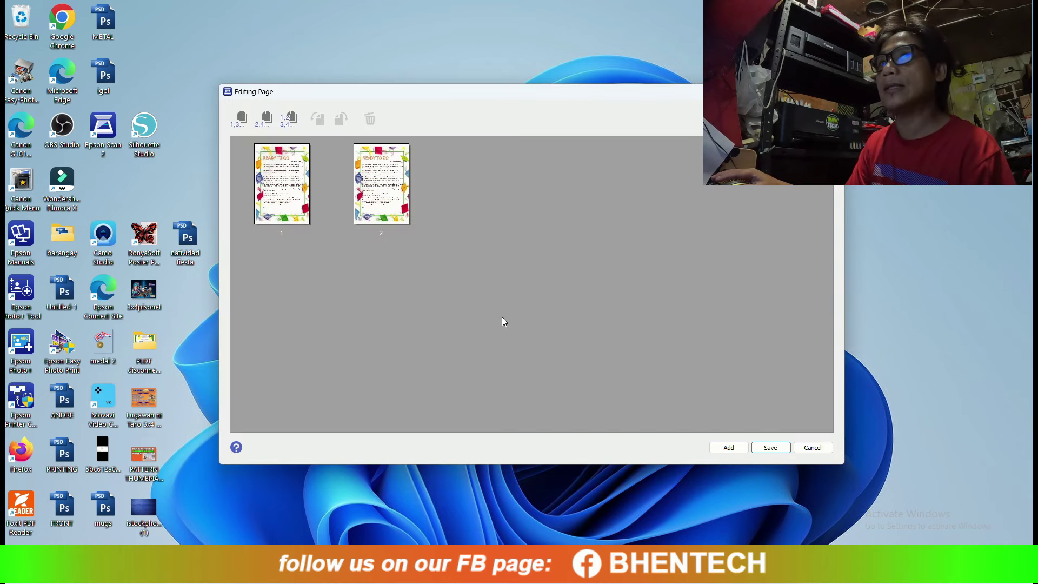
pyautogui.moveTo(473, 97); pyautogui.dragTo(490, 110)
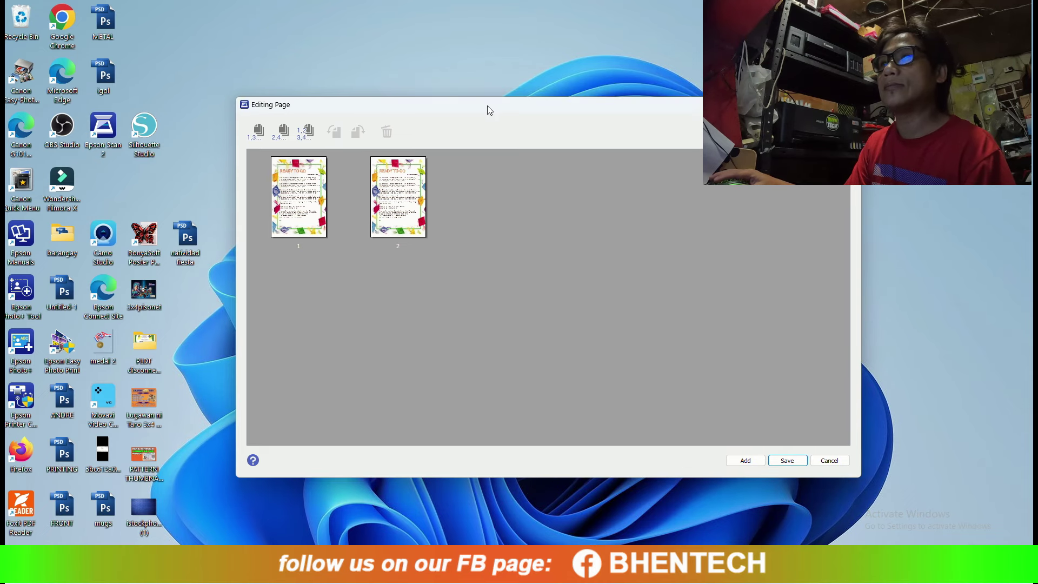
pyautogui.click(741, 464)
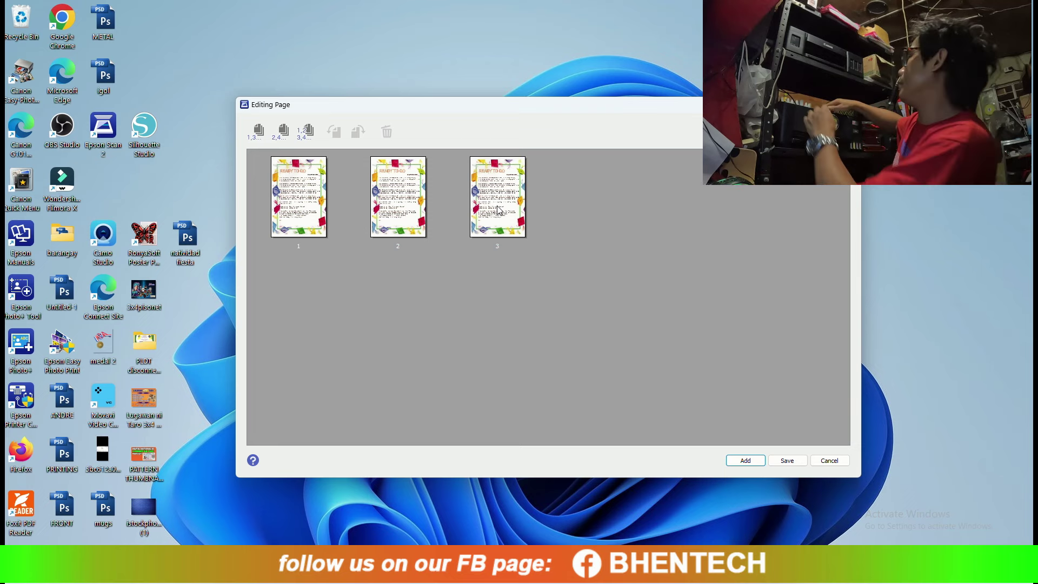
pyautogui.moveTo(498, 210)
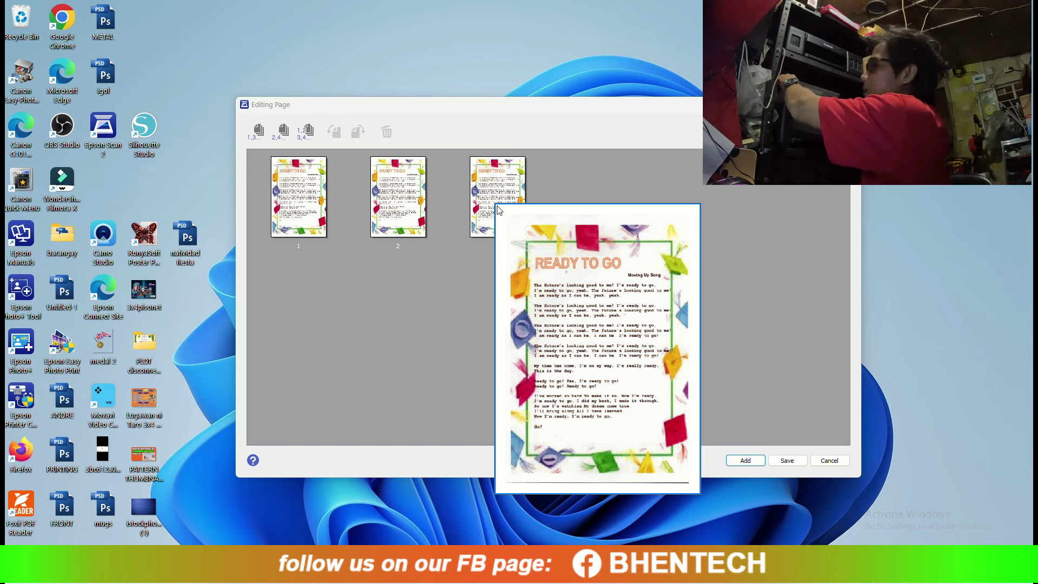
pyautogui.click(745, 460)
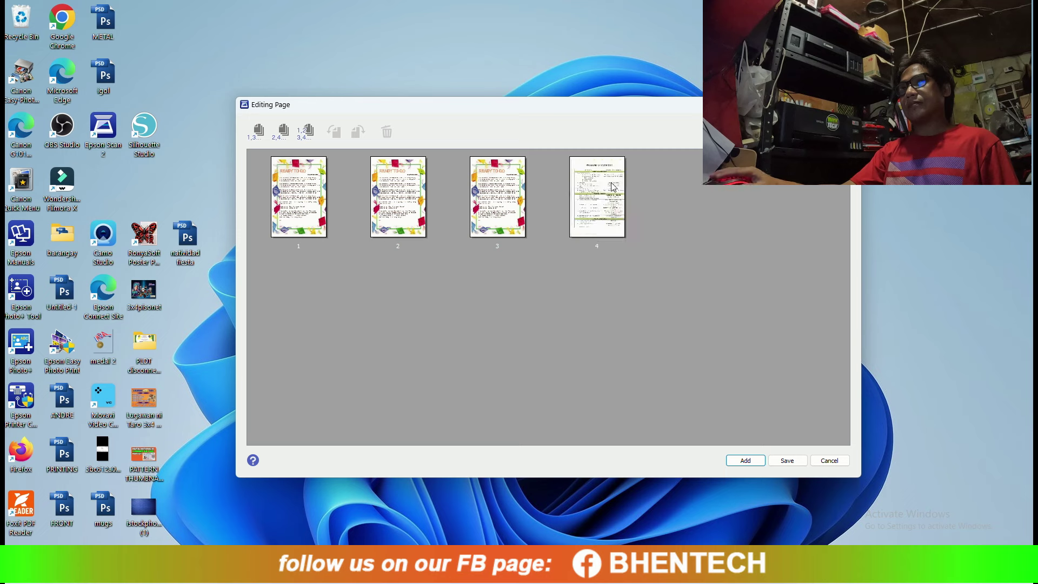
# Move the fourth page to second position and rotate it 180 degrees clockwise
pyautogui.click(503, 206)
pyautogui.moveTo(585, 203); pyautogui.dragTo(385, 201)
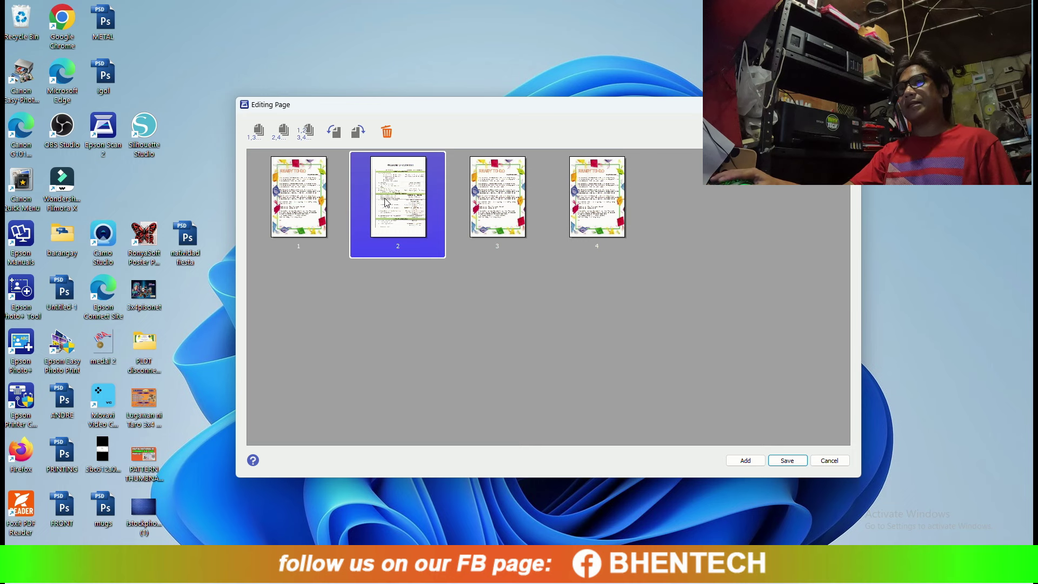
pyautogui.click(358, 132)
pyautogui.click(358, 132)
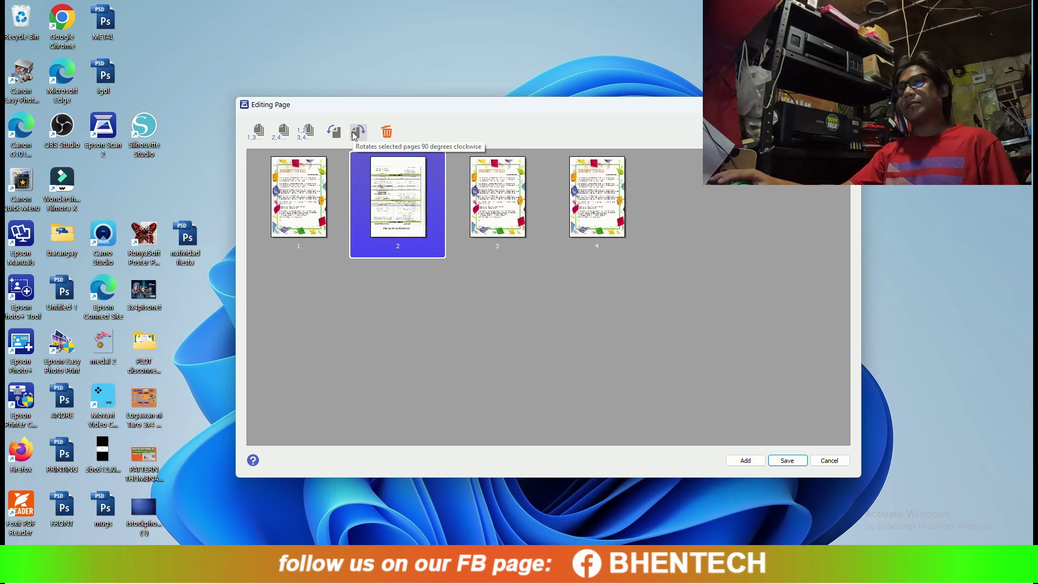
# Delete the third page from the scanned document
pyautogui.click(497, 211)
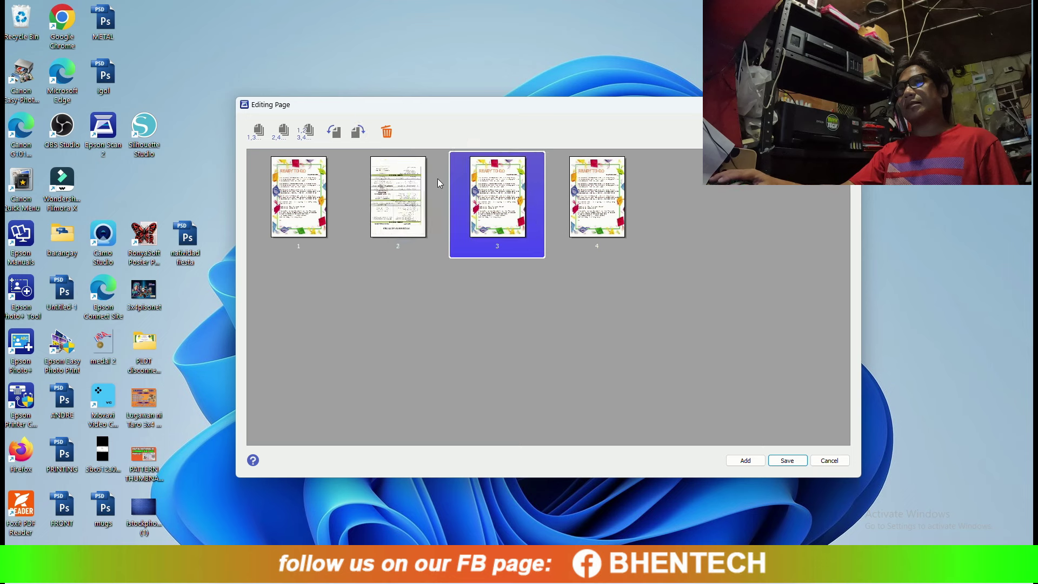
pyautogui.click(387, 133)
pyautogui.click(513, 324)
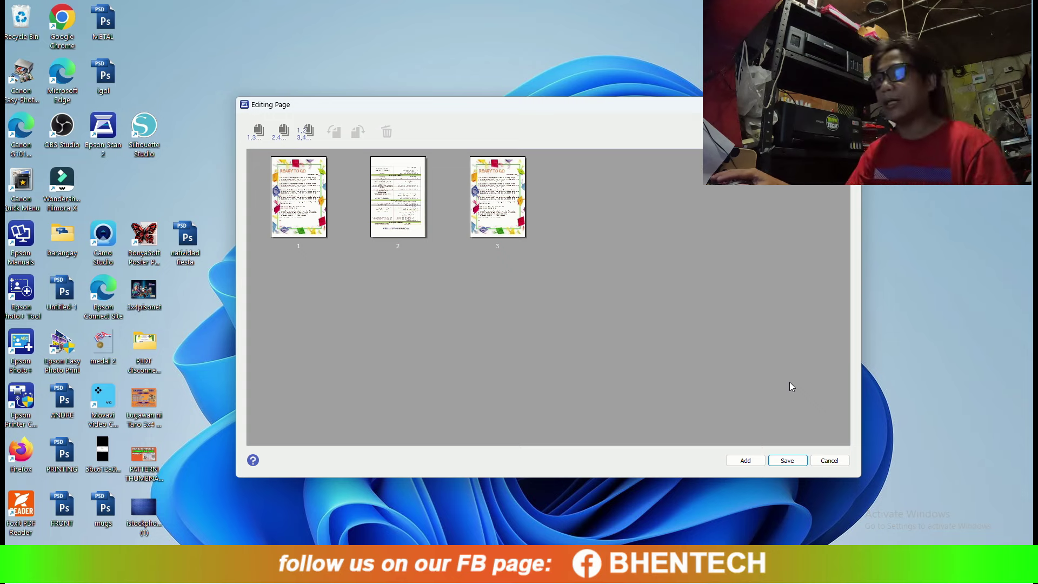
# Save the scanned pages and open the resulting PDF img20240710_23302781 from the Documents folder
pyautogui.click(786, 461)
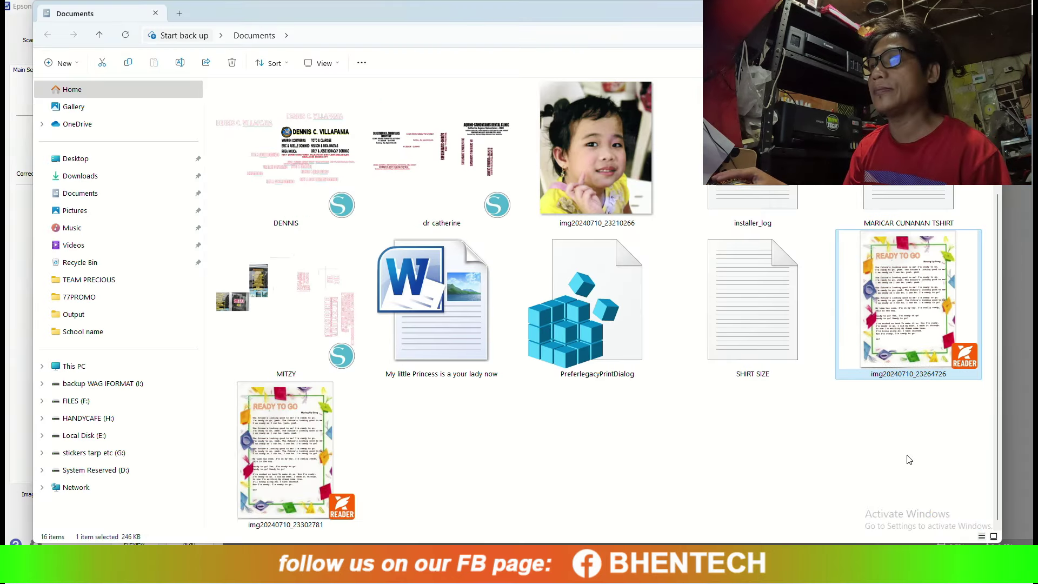
pyautogui.click(282, 464)
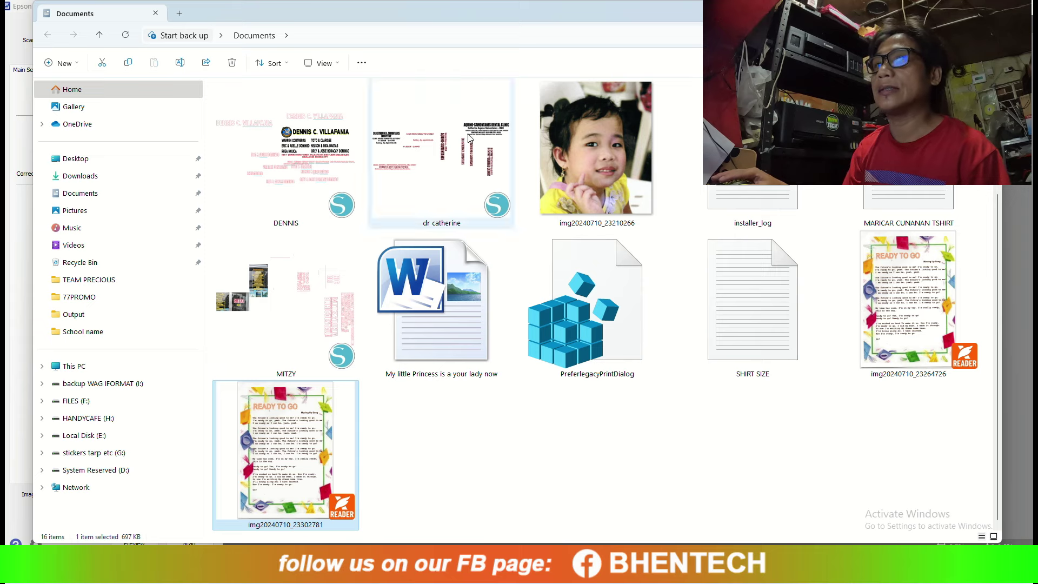
pyautogui.press('Return')
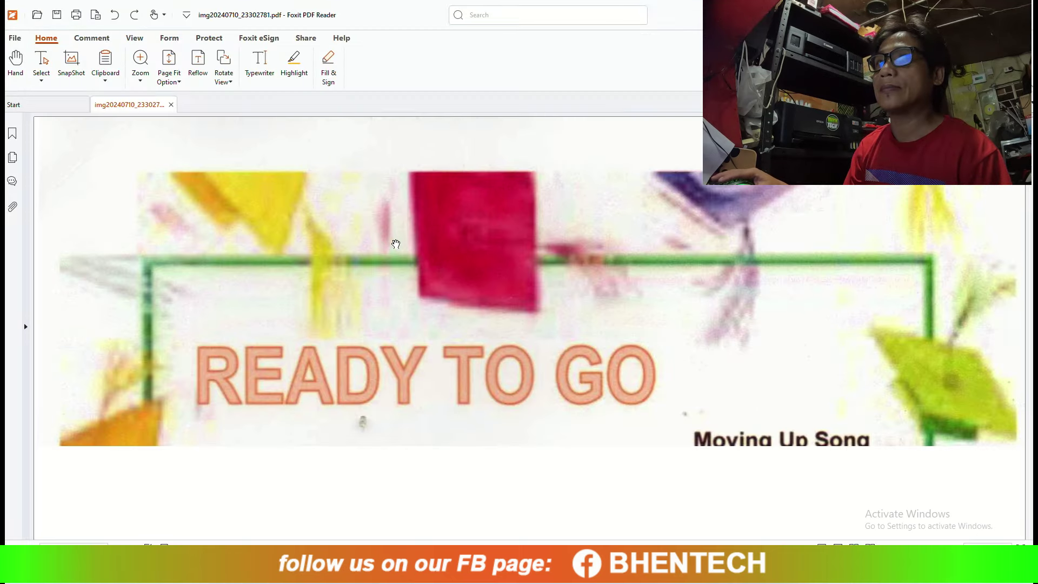
# Zoom the PDF out to 12.5% to check all of its pages together
pyautogui.scroll(-1, 394, 238)
pyautogui.click(142, 81)
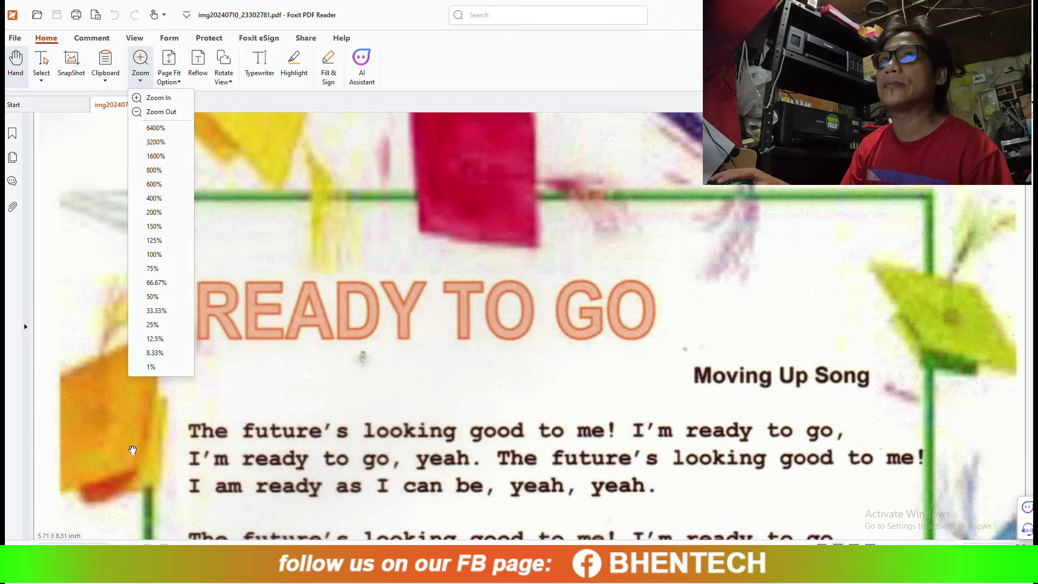
pyautogui.click(154, 338)
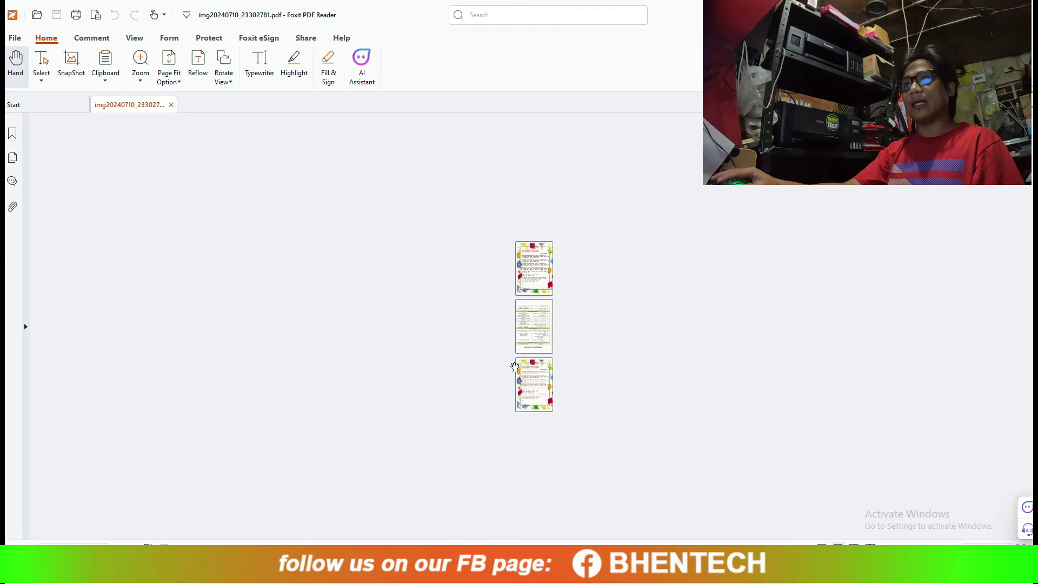
# Switch to Epson Scan 2 and review the document skew correction and rotation options, keeping Contents Skew and 0° selected
pyautogui.hotkey('alt', 'Tab')
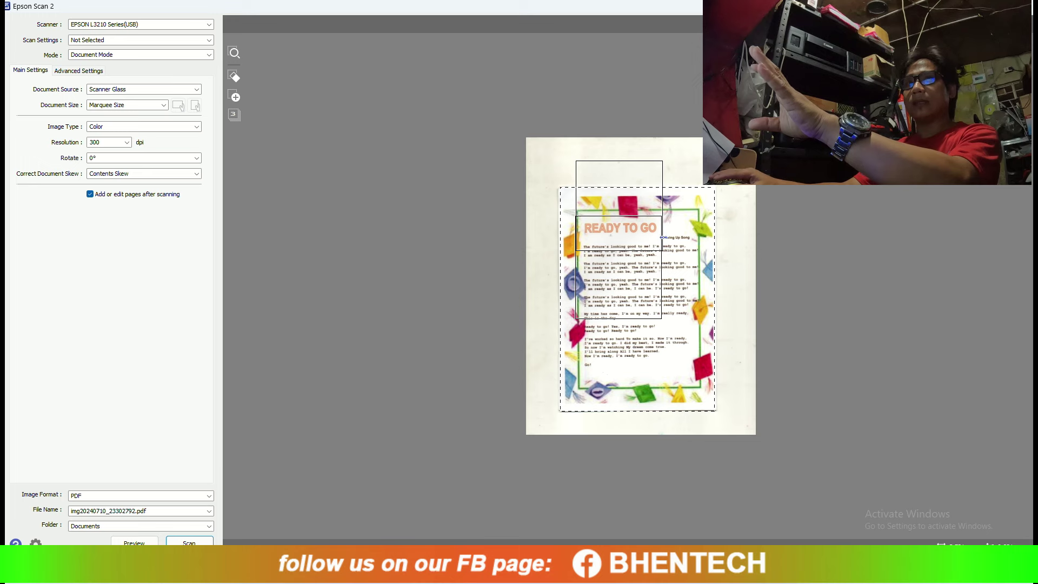
pyautogui.click(152, 178)
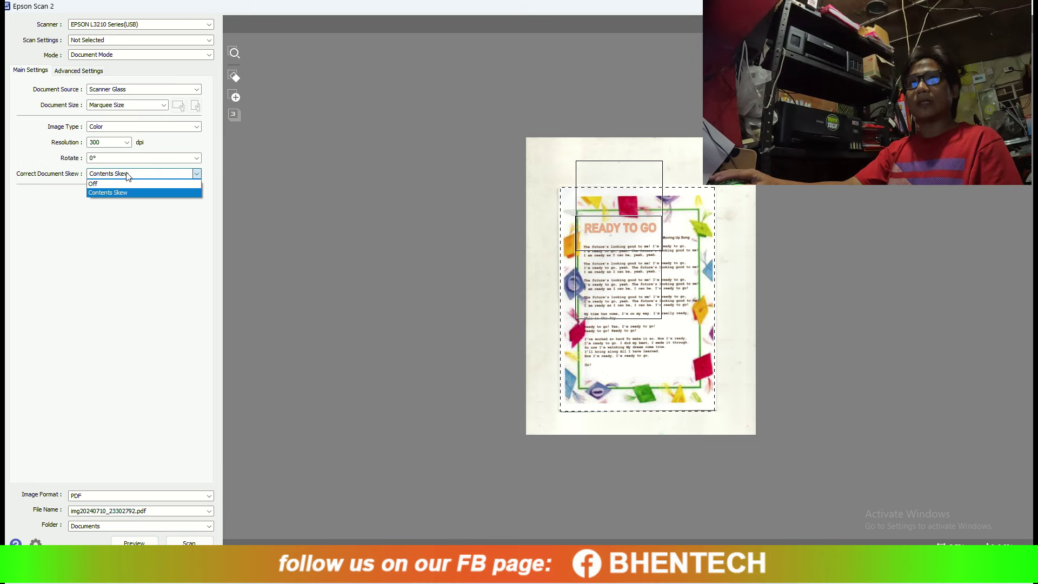
pyautogui.click(123, 193)
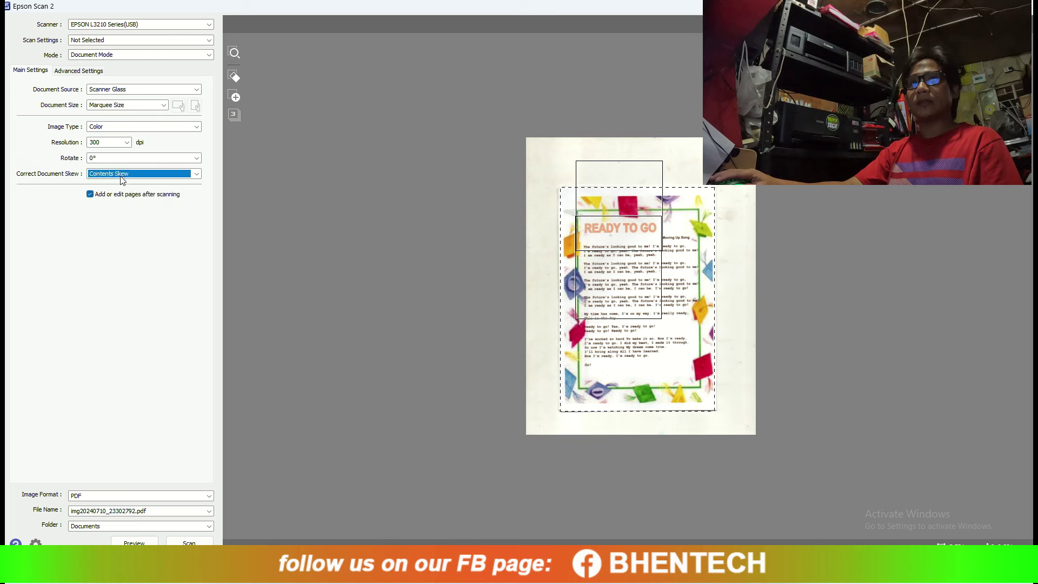
pyautogui.click(122, 176)
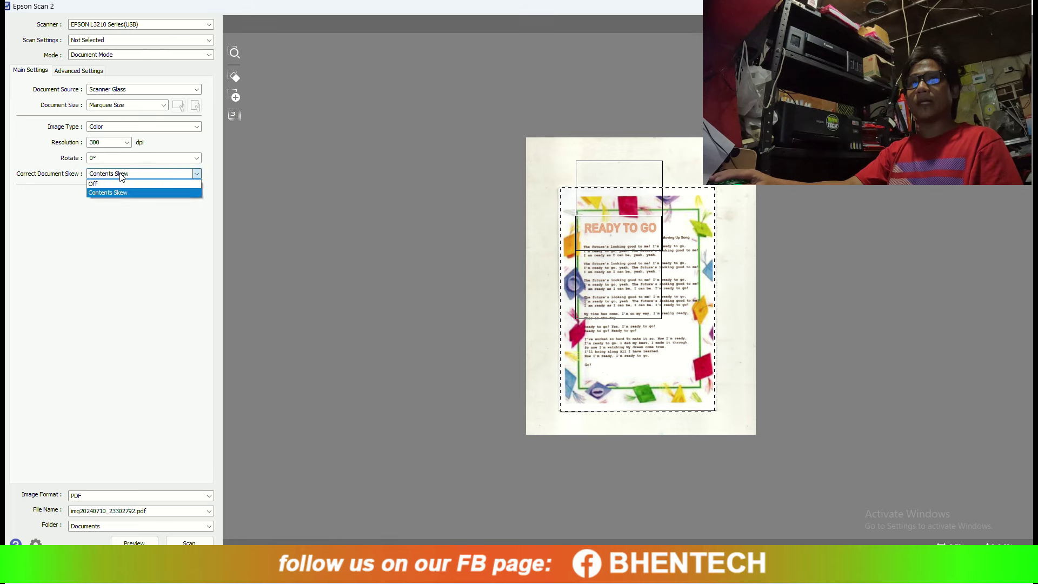
pyautogui.click(121, 177)
pyautogui.click(135, 157)
pyautogui.click(135, 158)
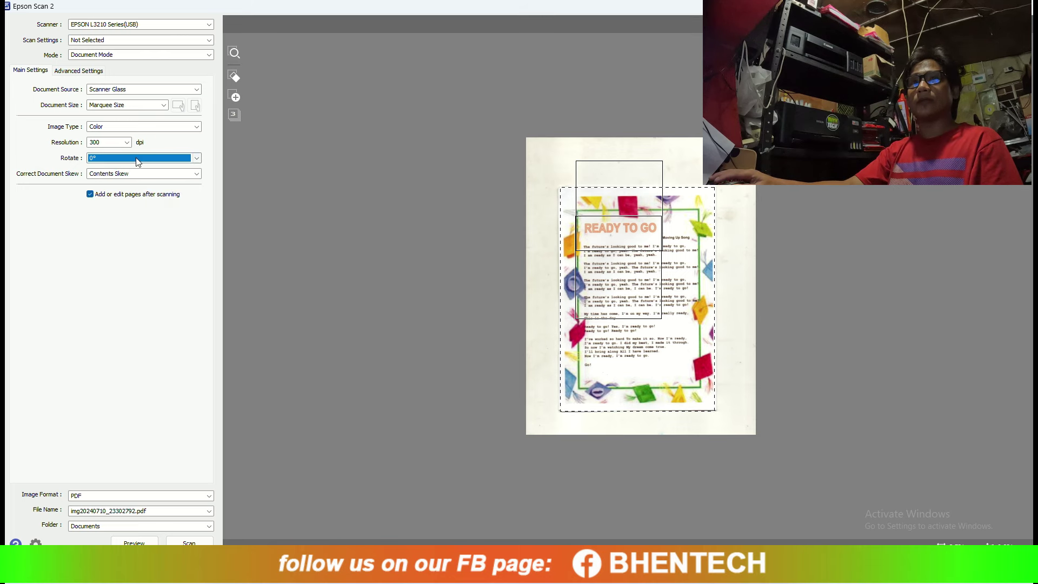